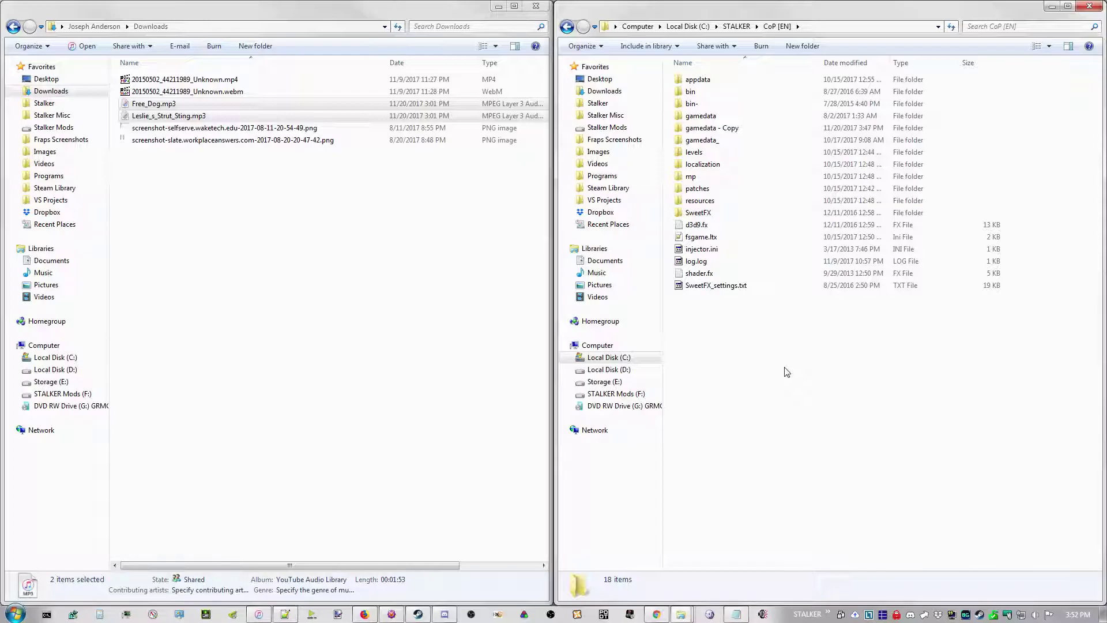
Step: Browse from the CoP [EN] folder to gamedata\sounds\music\simple_tunes
click(283, 12)
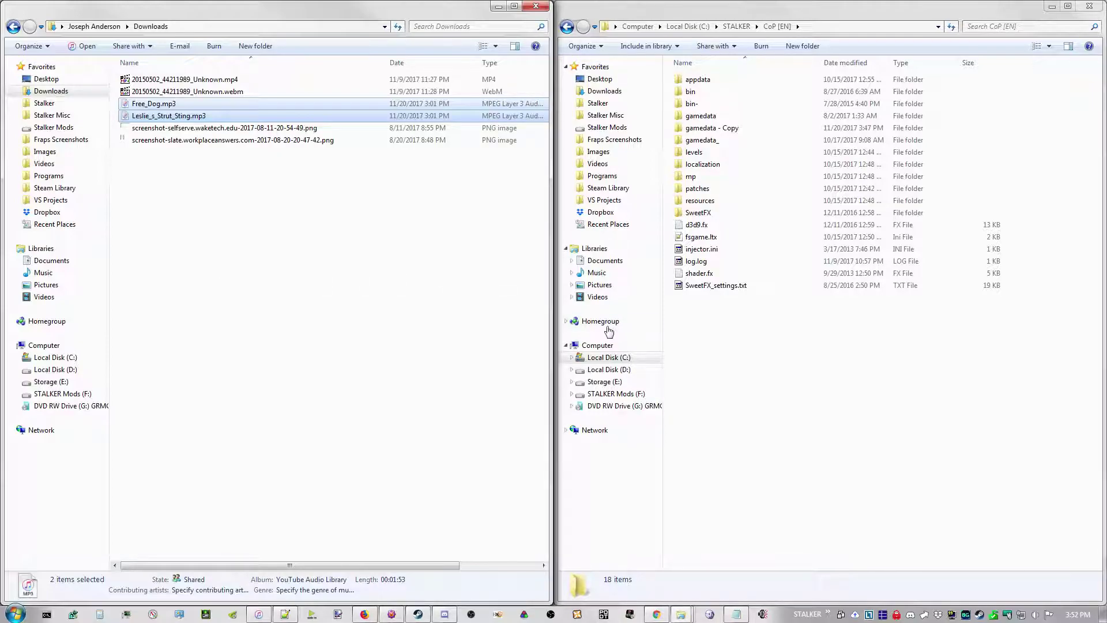
click(917, 409)
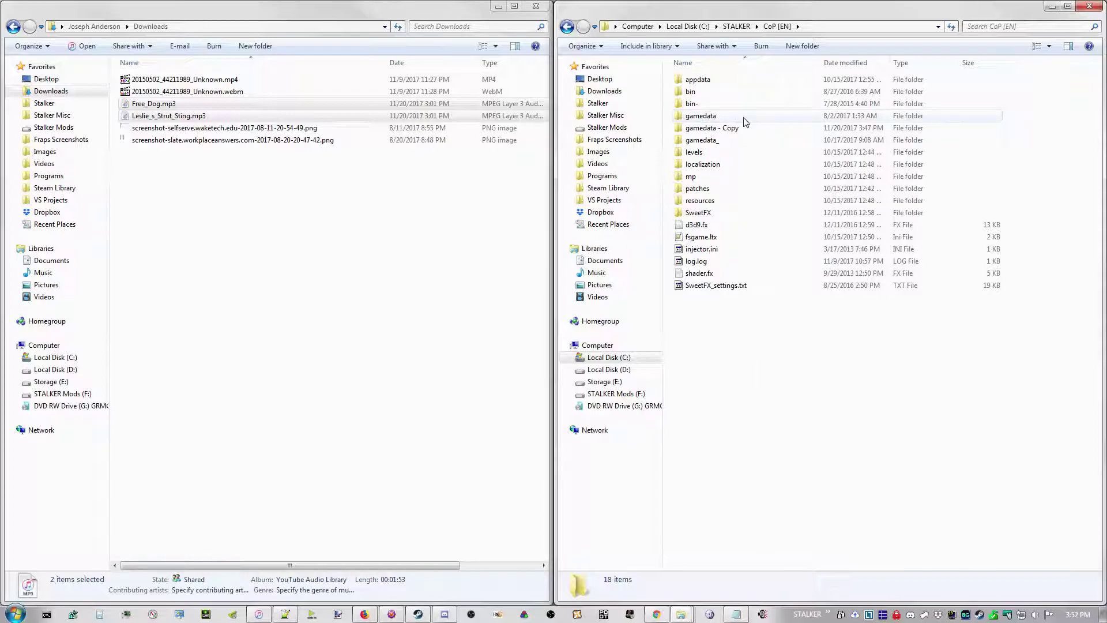
double_click(721, 117)
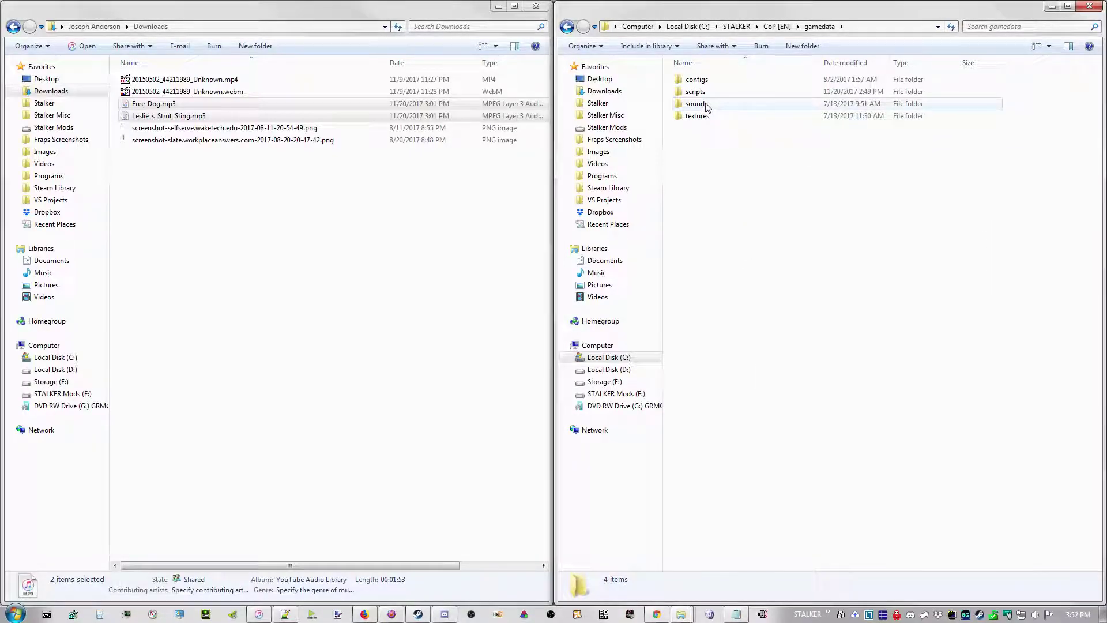
double_click(707, 105)
double_click(710, 81)
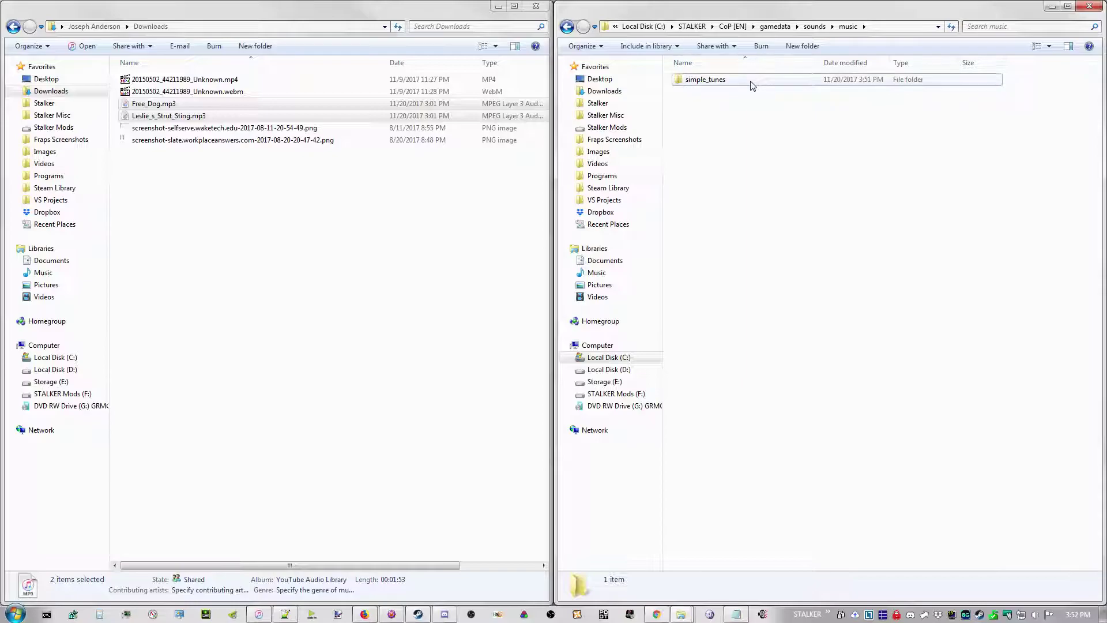
double_click(752, 85)
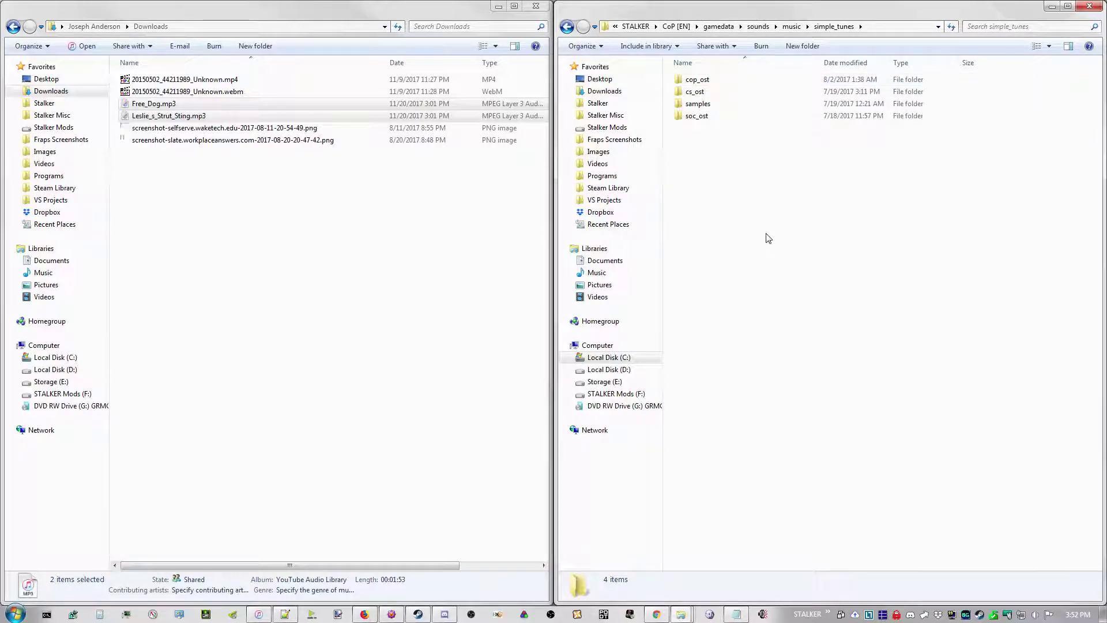
Step: Create a folder named test inside simple_tunes and open it
key(ctrl+shift+n)
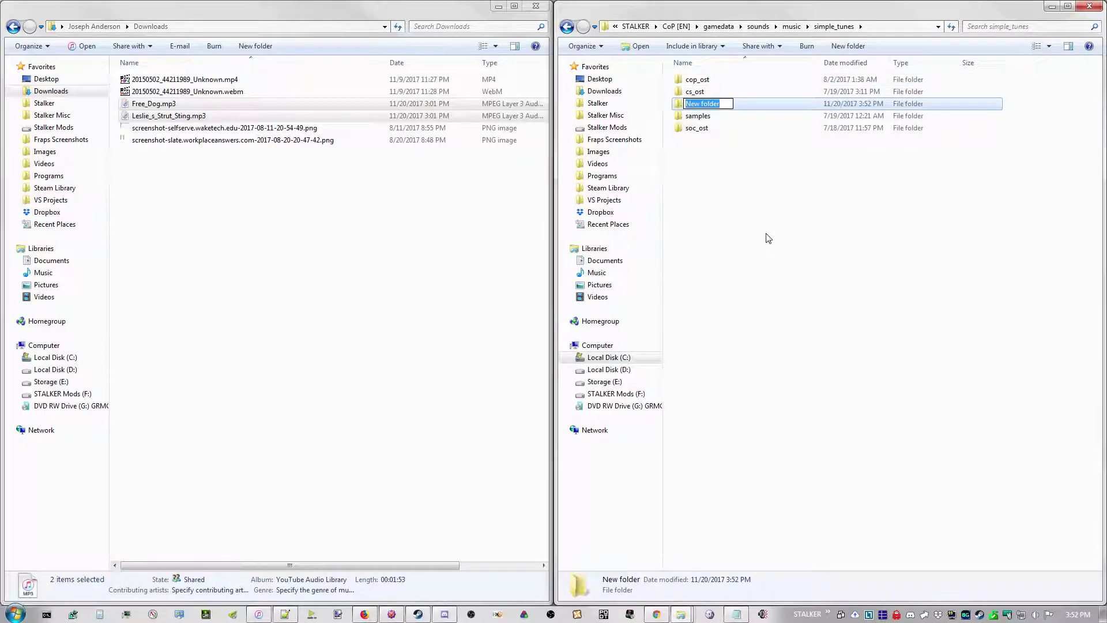
text(test)
key(Return)
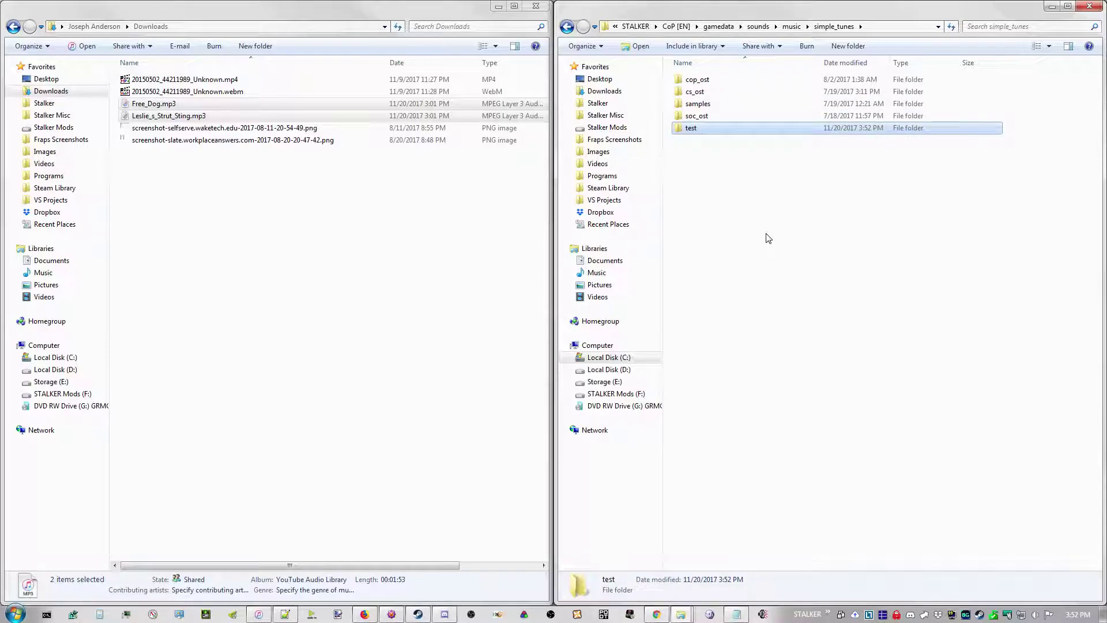
key(Return)
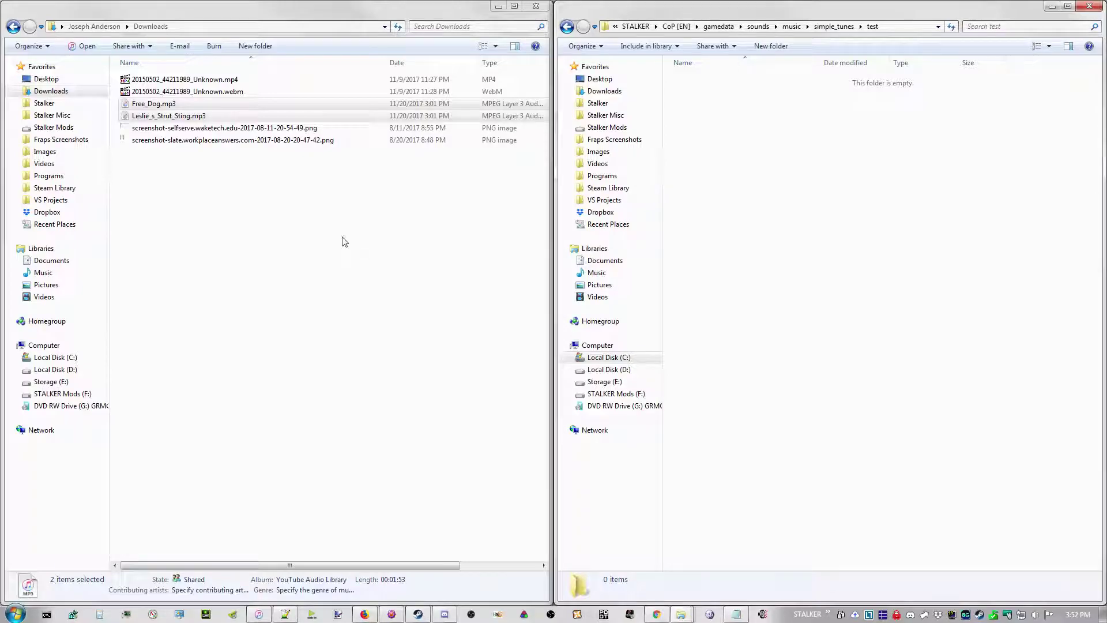
Step: Switch to LameXP and add Free_Dog.mp3 and Leslie_s_Strut_Sting.mp3 from Downloads as source files
click(711, 614)
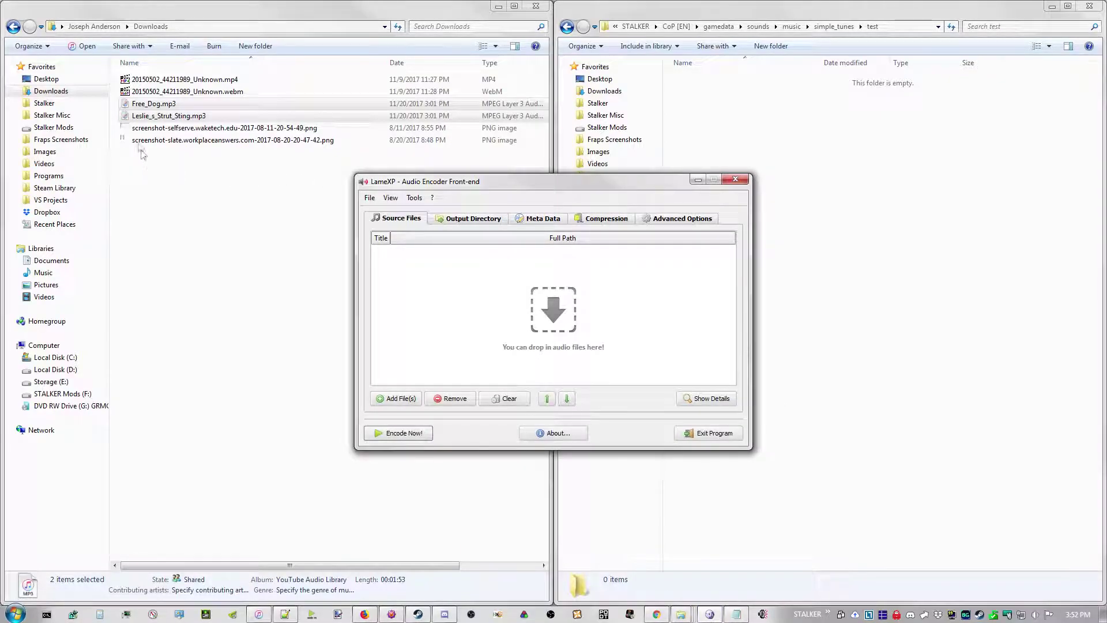
click(147, 108)
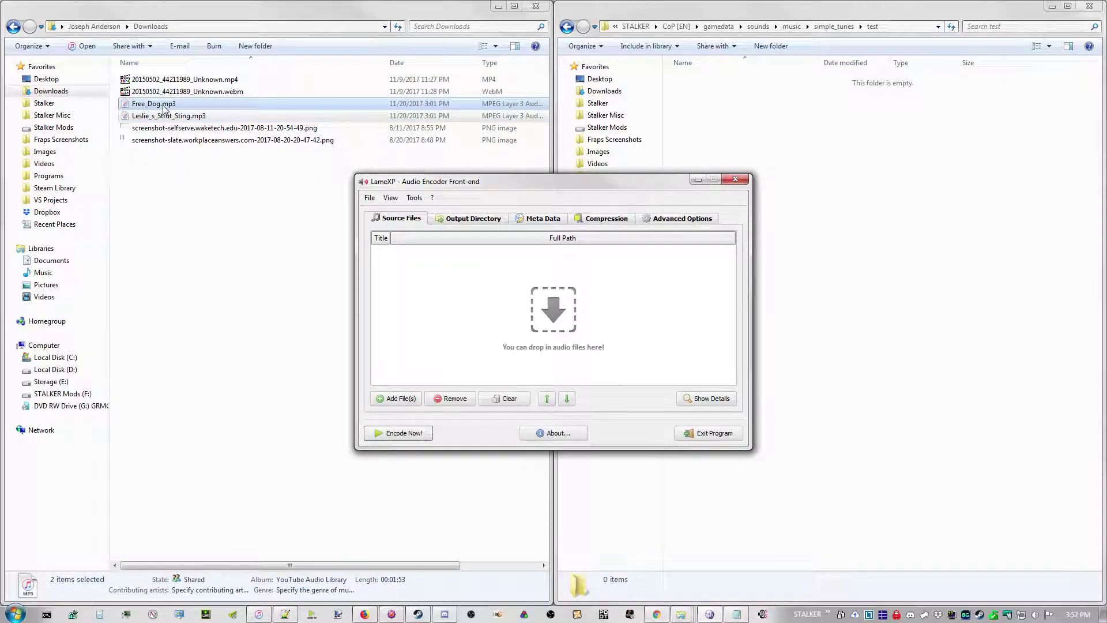
drag(172, 107, 529, 302)
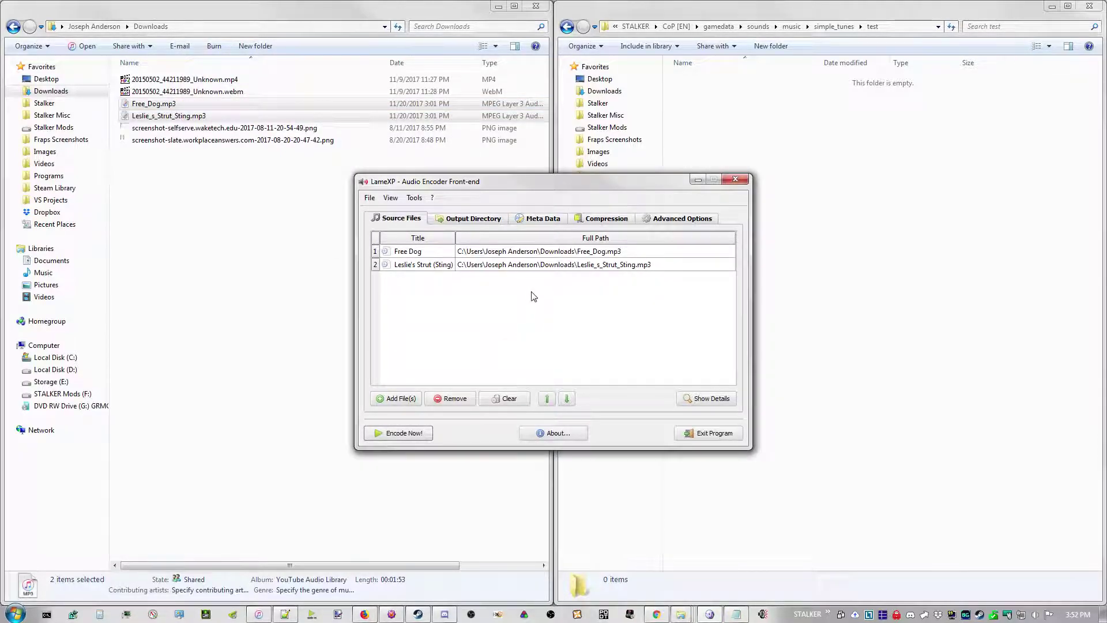
Step: Set the encoder's output directory to C:\STALKER\CoP [EN]\gamedata\sounds\music\simple_tunes\test, using the path copied from the open test folder
click(479, 224)
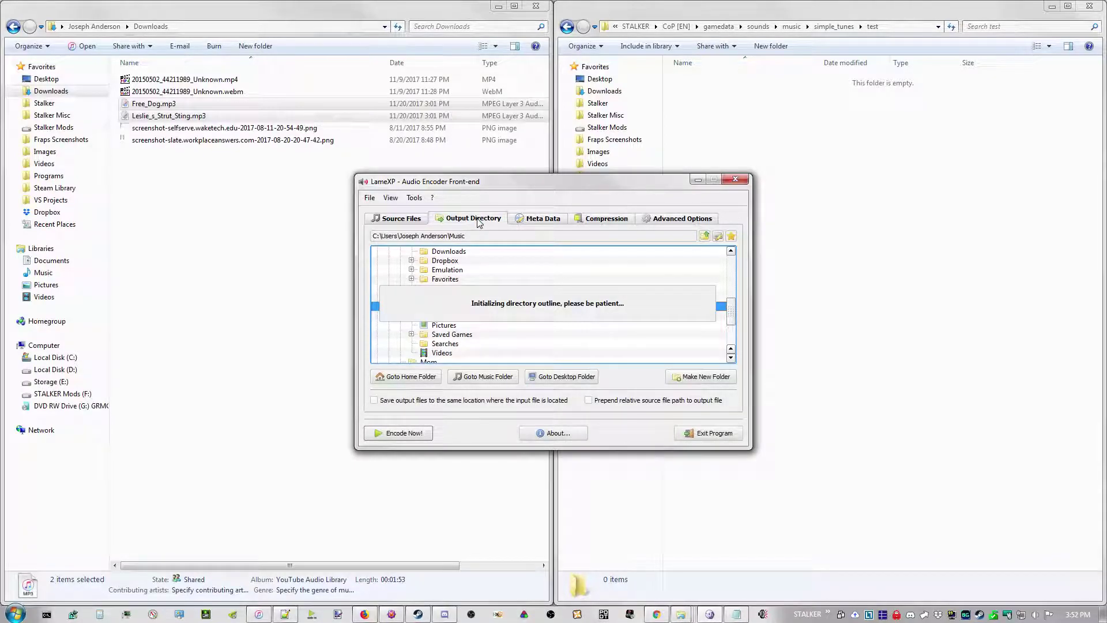
click(900, 26)
key(ctrl+c)
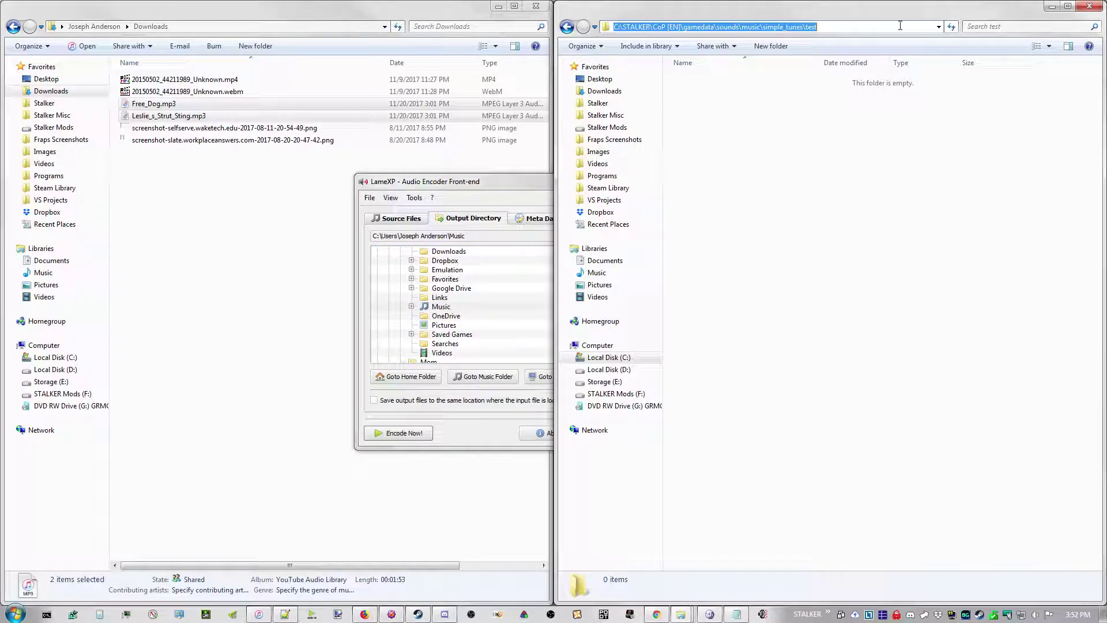
click(510, 182)
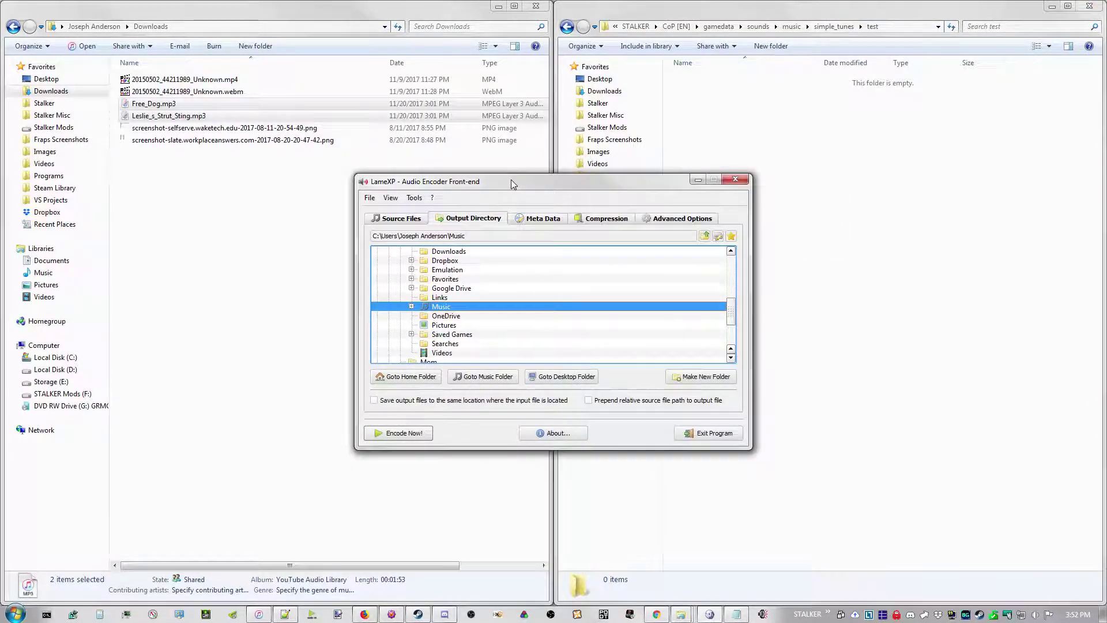
click(719, 237)
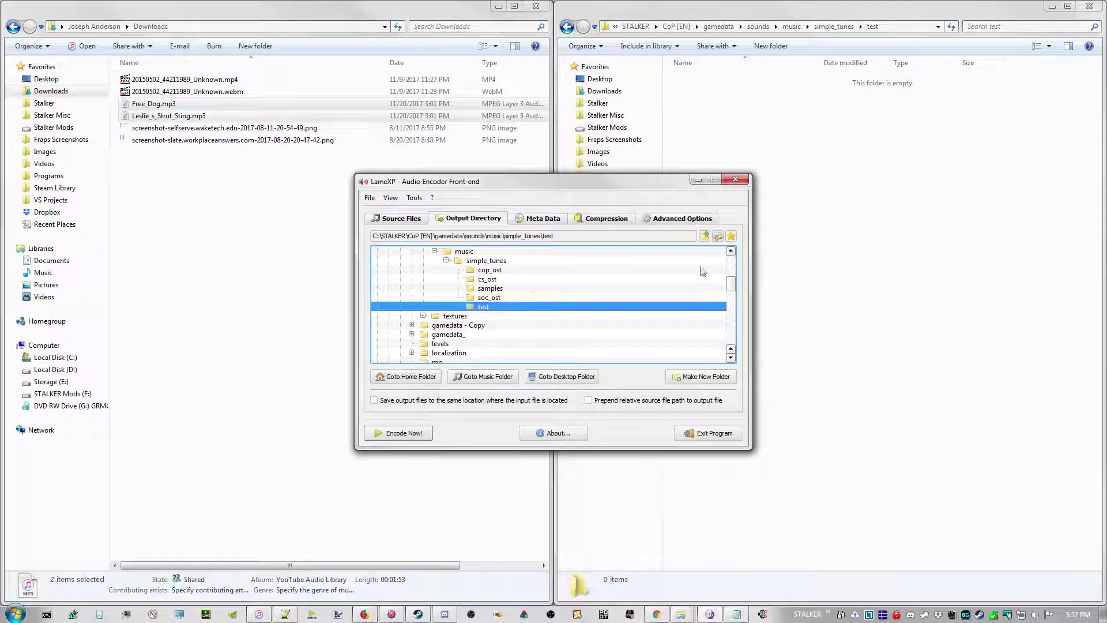
click(524, 219)
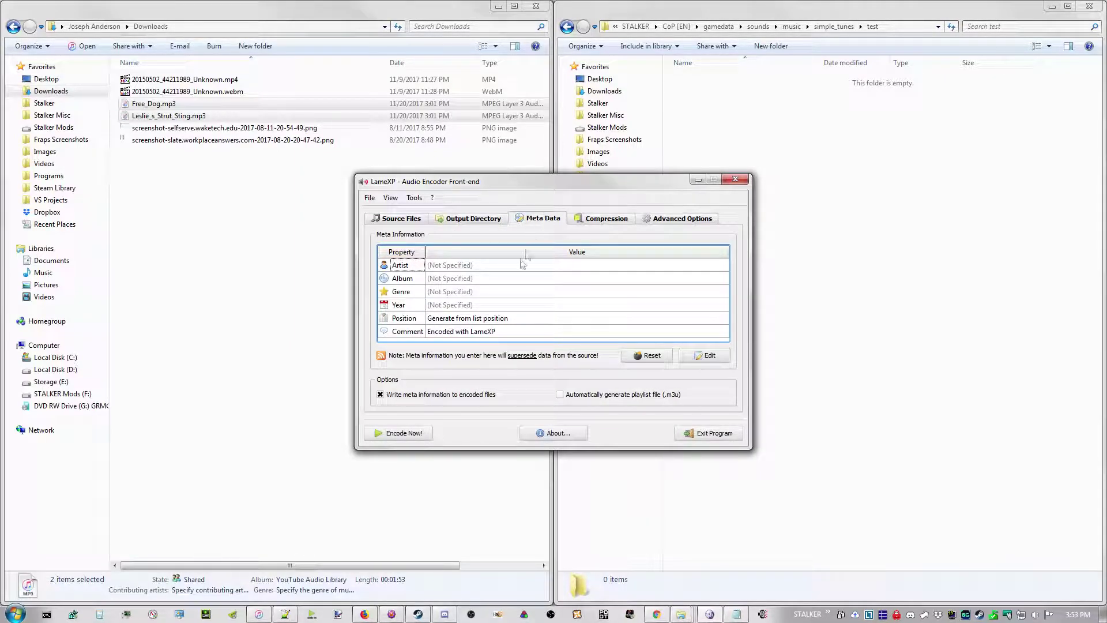
click(559, 395)
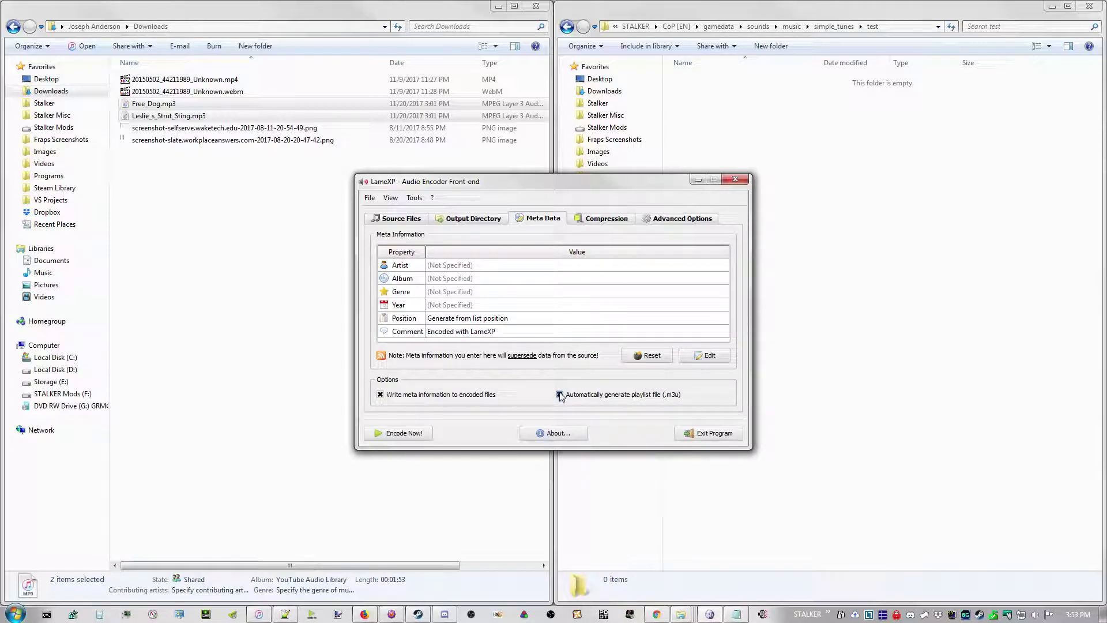
click(559, 394)
Step: Check the Ogg/Vorbis compression settings and choose a sampling rate of 44.100 in the advanced options
click(591, 219)
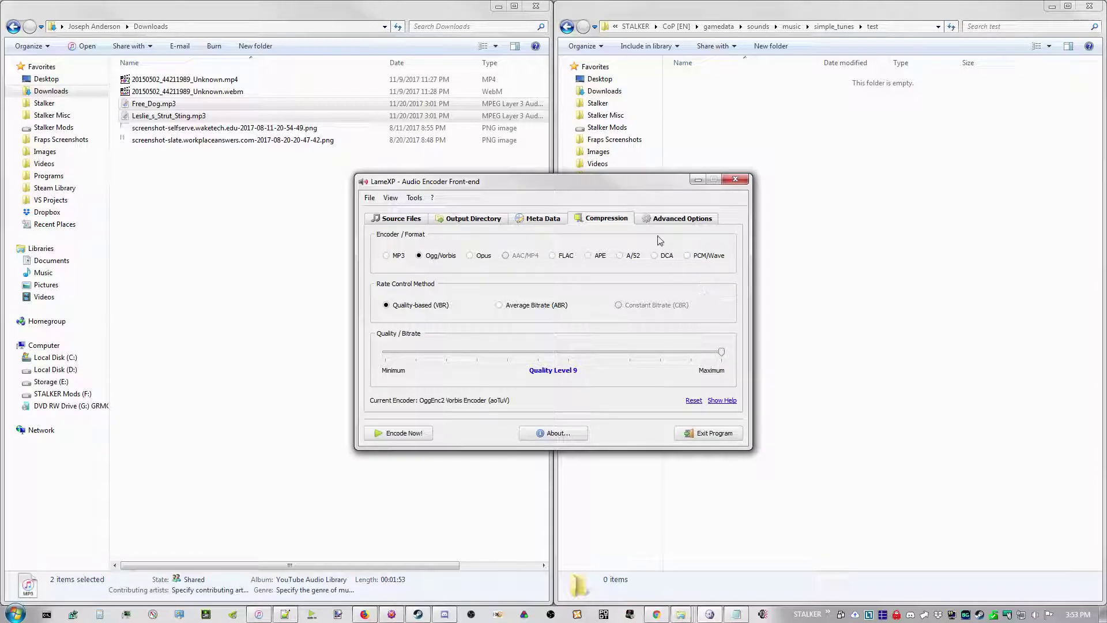
click(672, 223)
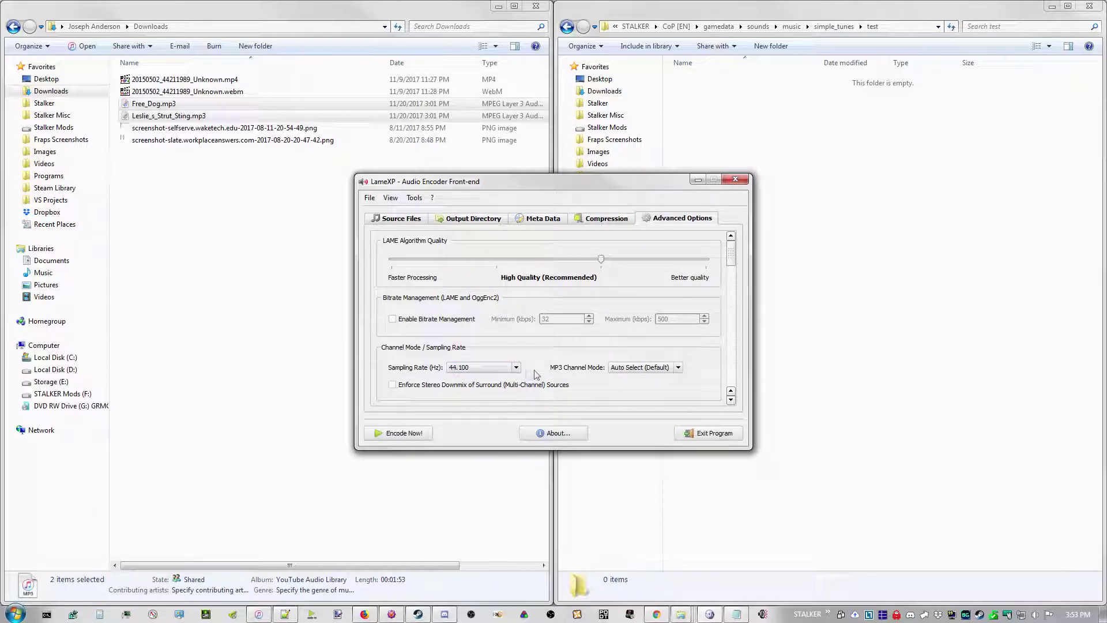
click(516, 369)
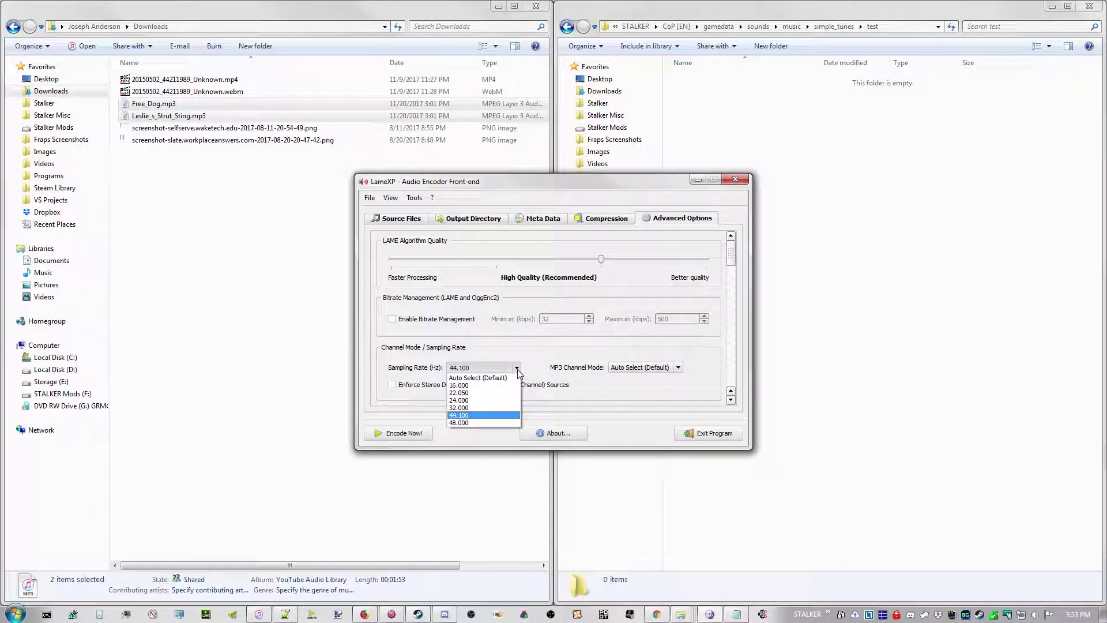
click(475, 416)
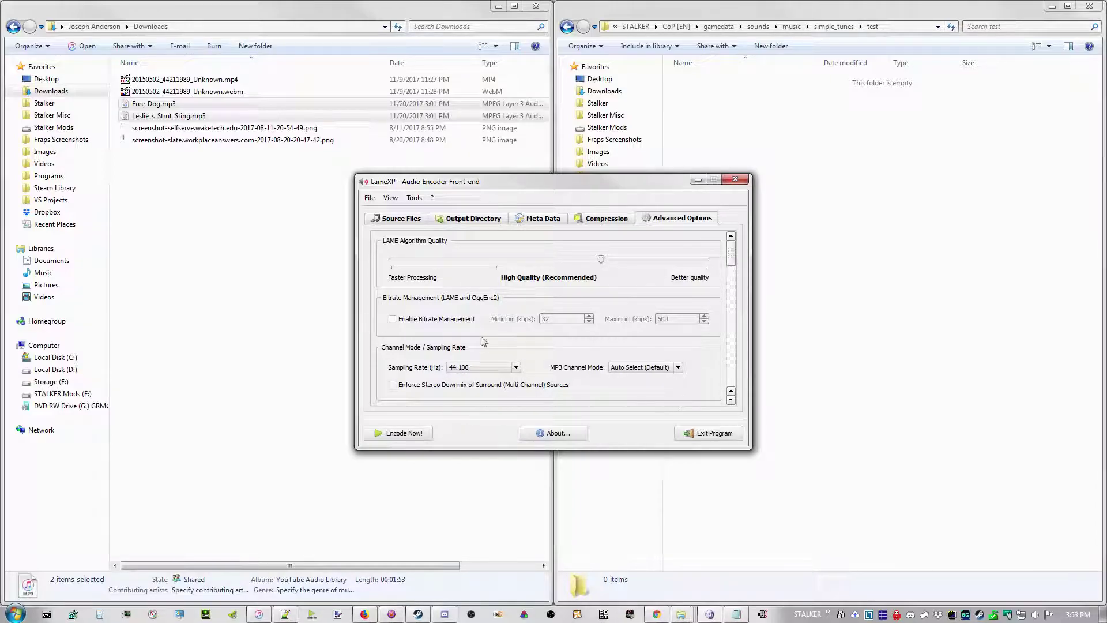
Step: Encode the two source files into the test folder and close LameXP
click(401, 435)
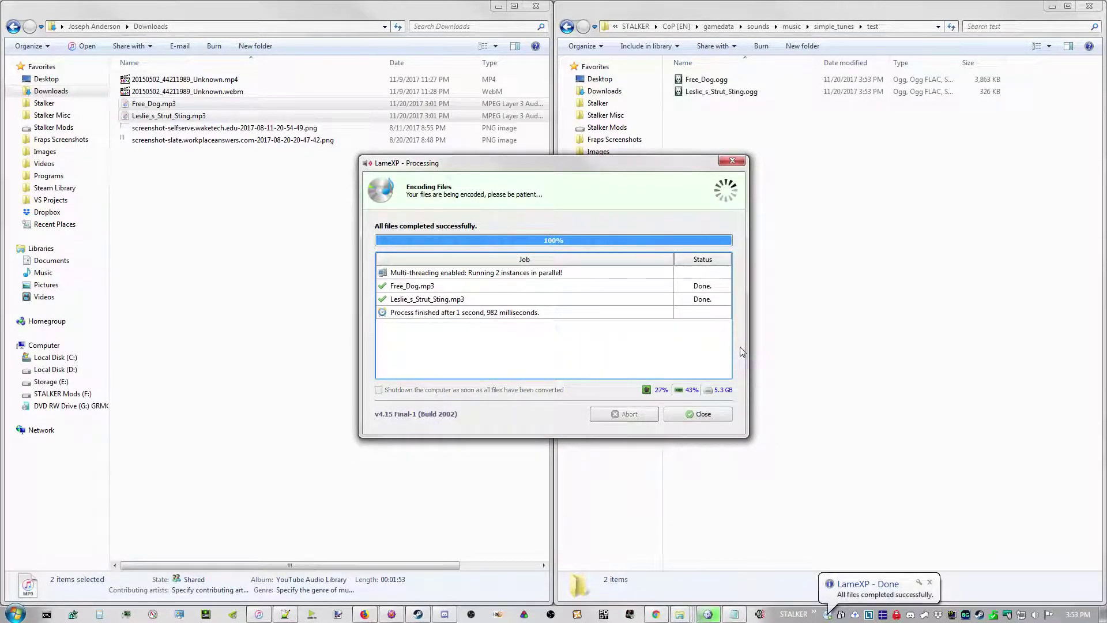
click(699, 414)
click(735, 179)
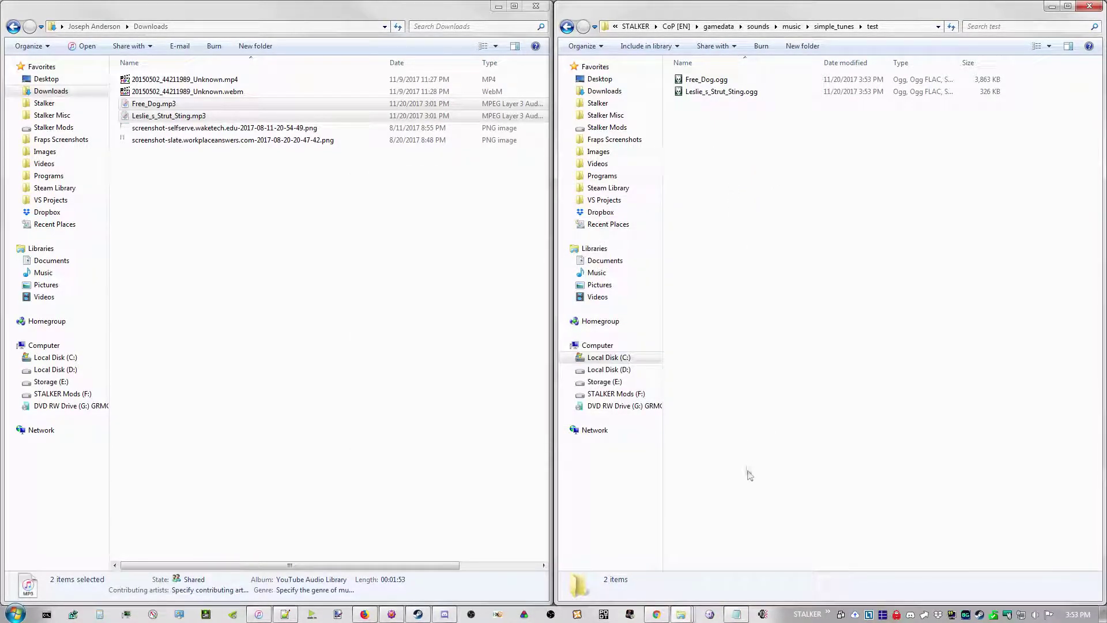
Step: Switch to the S.T.A.L.K.E.R. Sound Attribute Viewer/Tweaker and browse to Local Disk (C:) in its directory selection
click(763, 614)
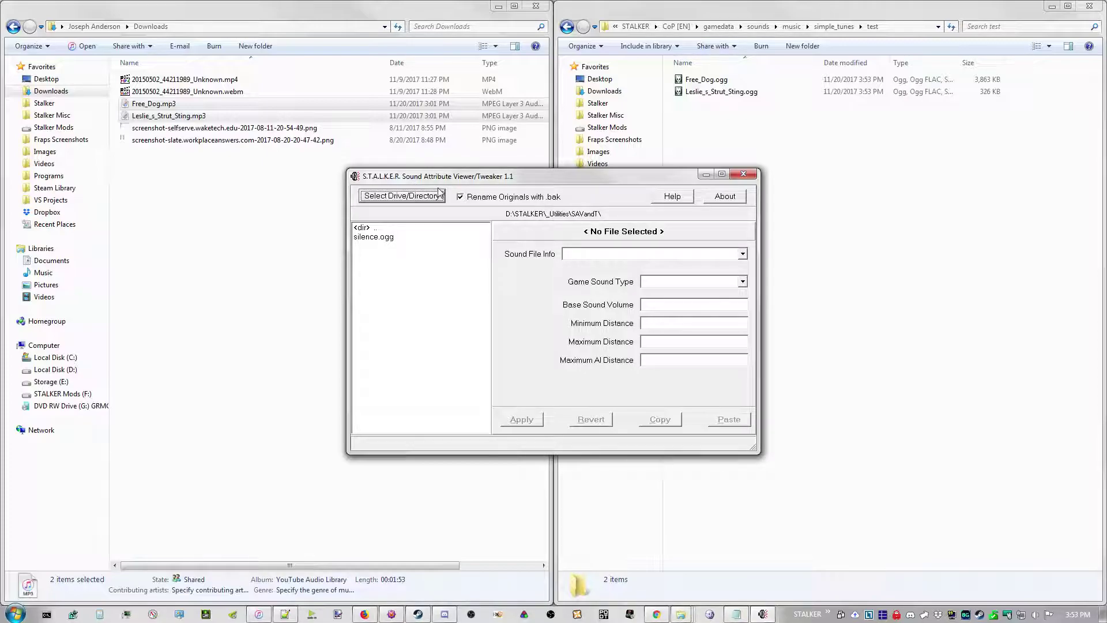
click(402, 196)
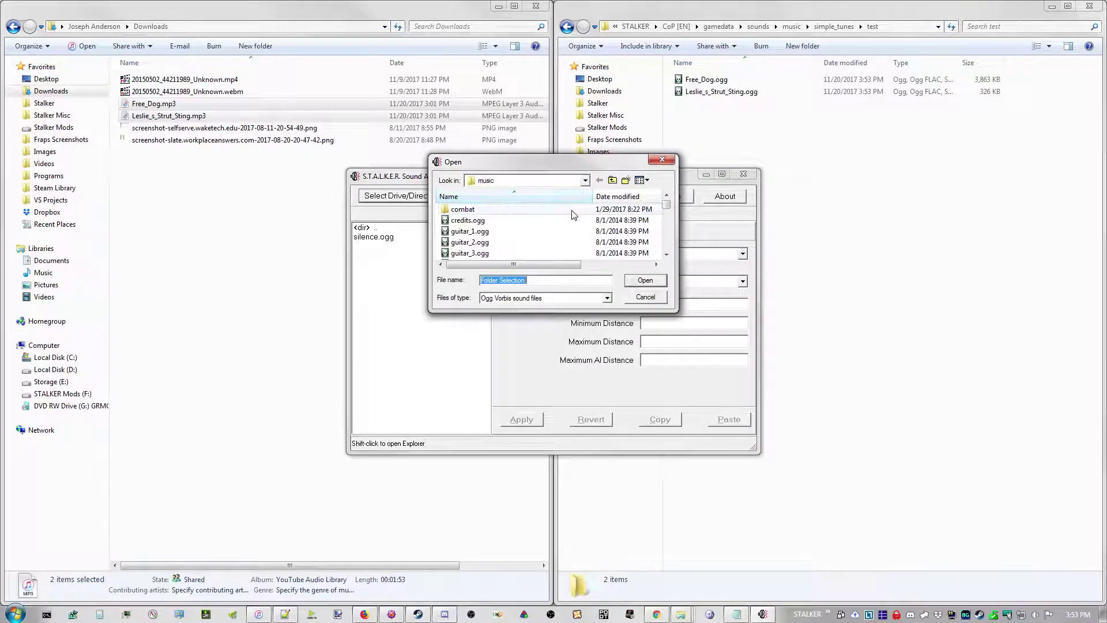
click(613, 181)
click(613, 181)
click(613, 181)
click(614, 180)
click(613, 181)
click(613, 181)
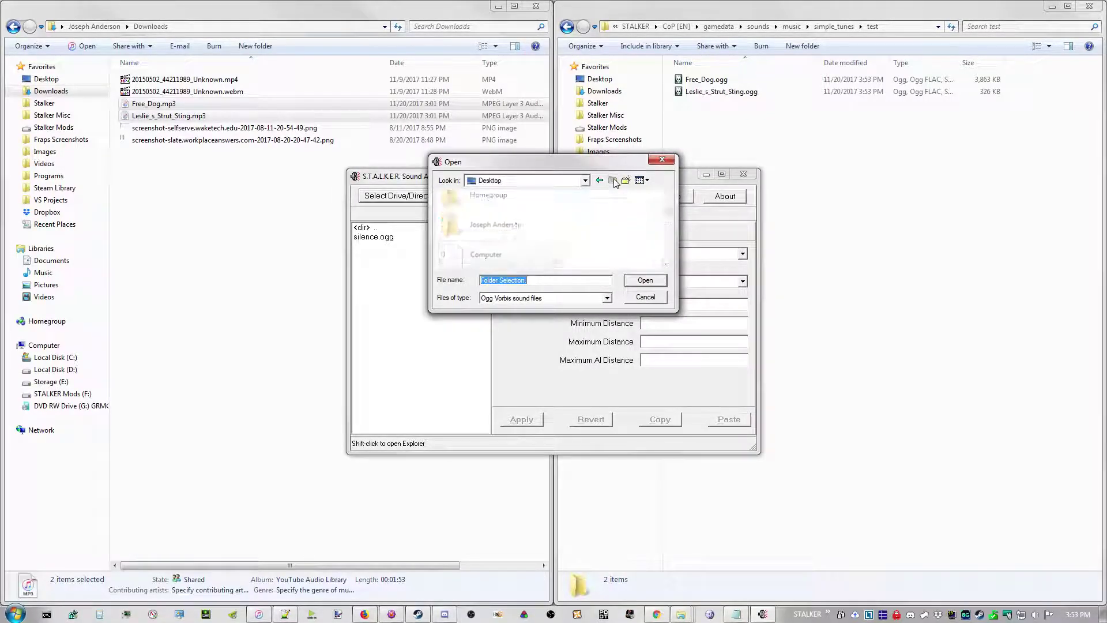
double_click(512, 255)
double_click(502, 248)
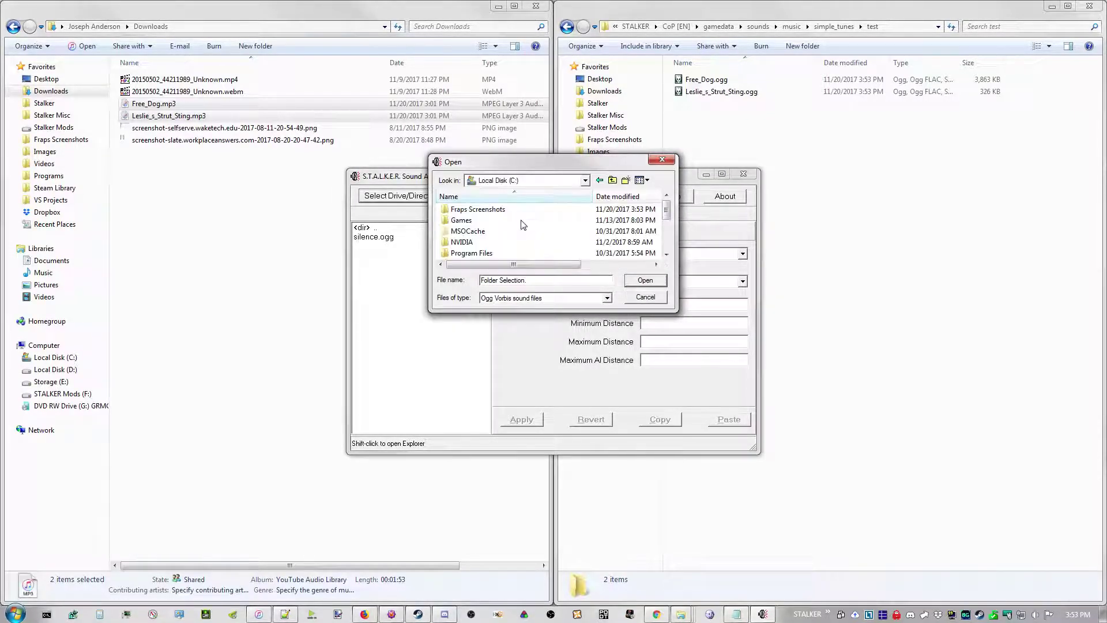
Step: Select STALKER\CoP [EN]\gamedata\sounds\music\simple_tunes\test as the working directory for the sound files
scroll(499, 245, down, 1)
double_click(479, 232)
double_click(479, 232)
double_click(479, 241)
double_click(478, 232)
double_click(464, 210)
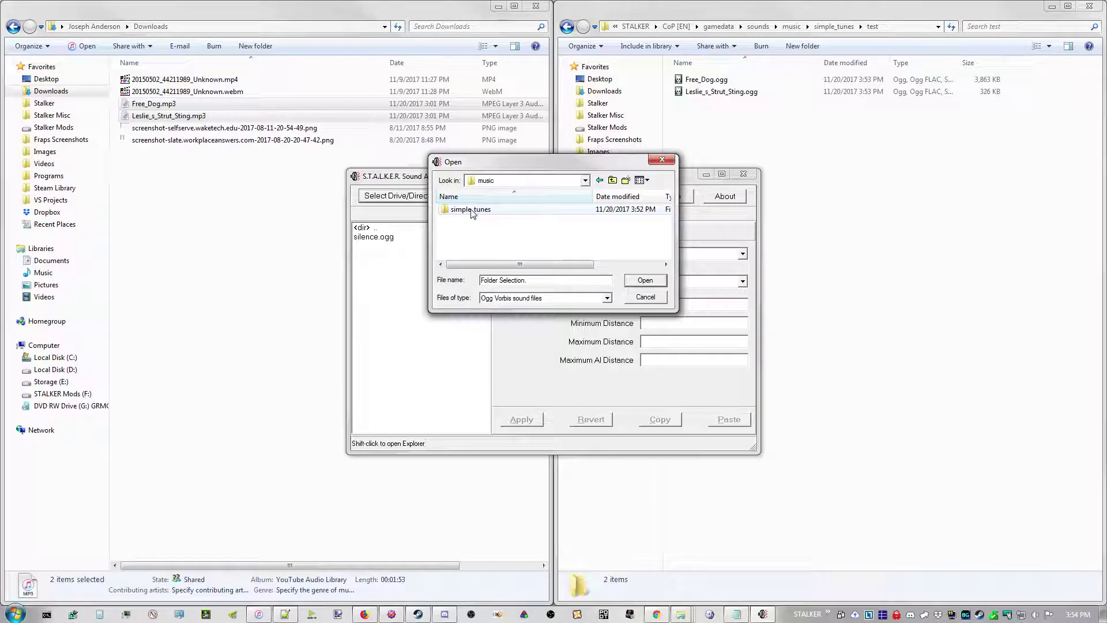
double_click(464, 209)
double_click(469, 253)
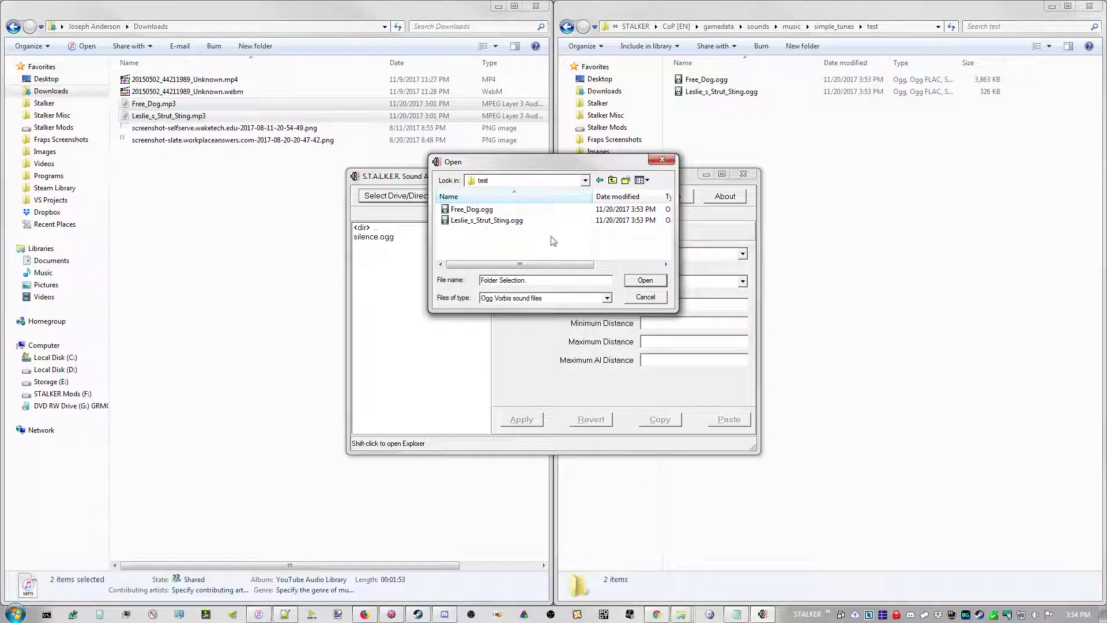
click(641, 281)
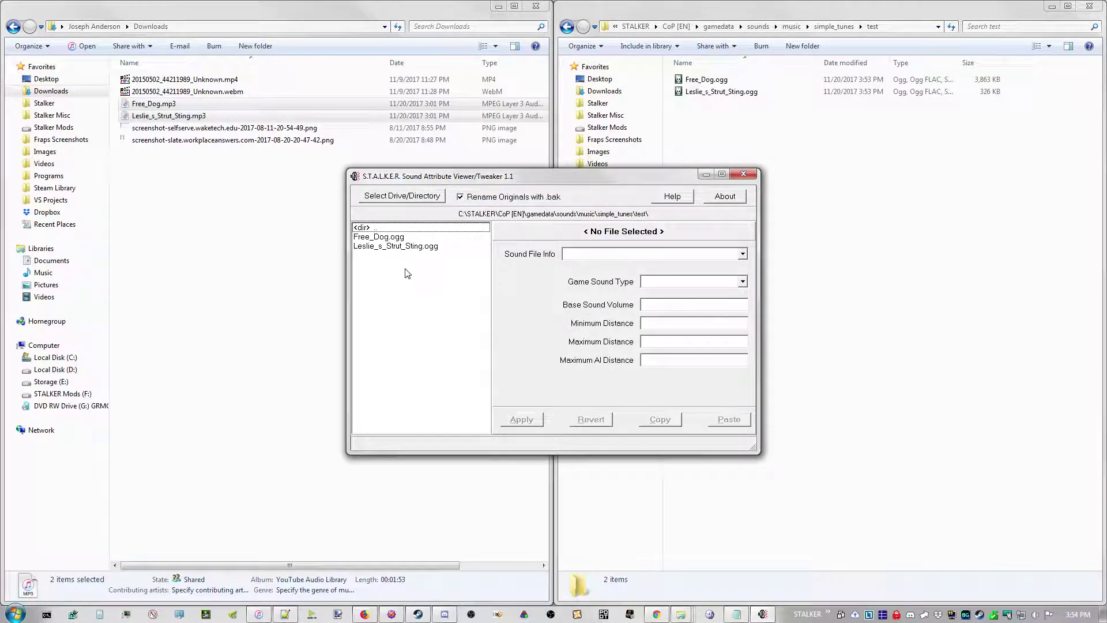
Step: Disable renaming originals with .bak and apply the undefined game sound type to Free_Dog.ogg
click(460, 197)
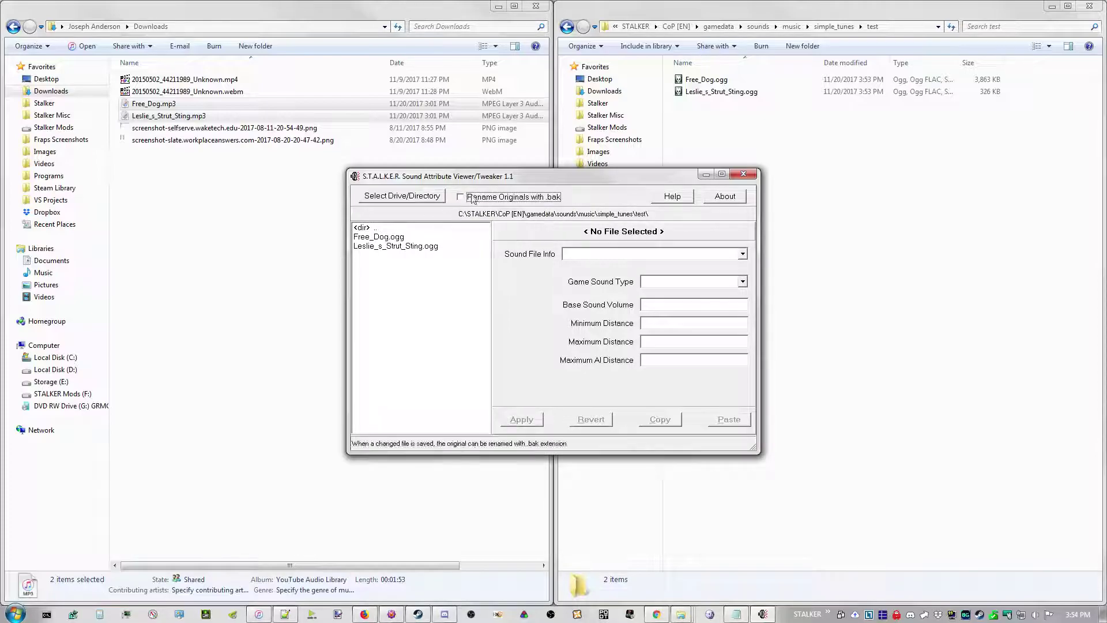
click(380, 237)
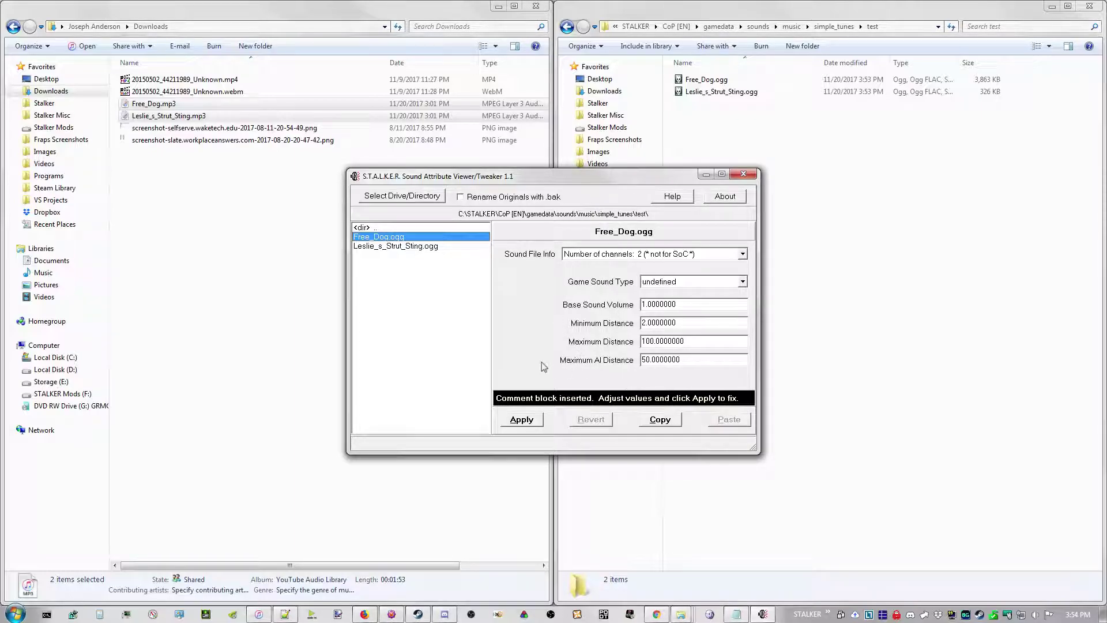
click(745, 283)
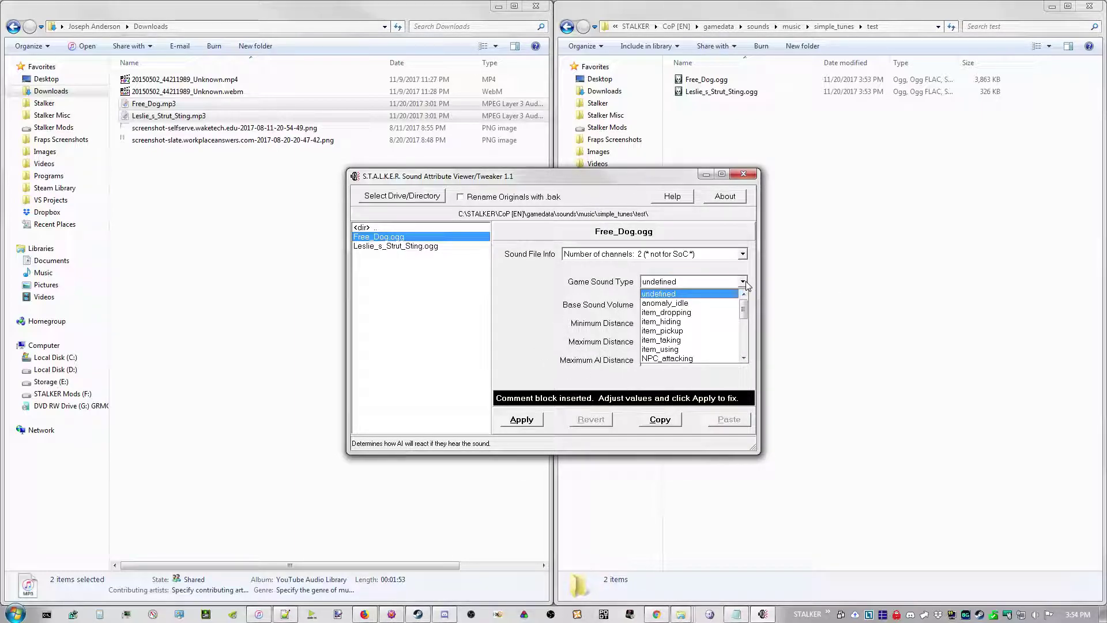
click(672, 294)
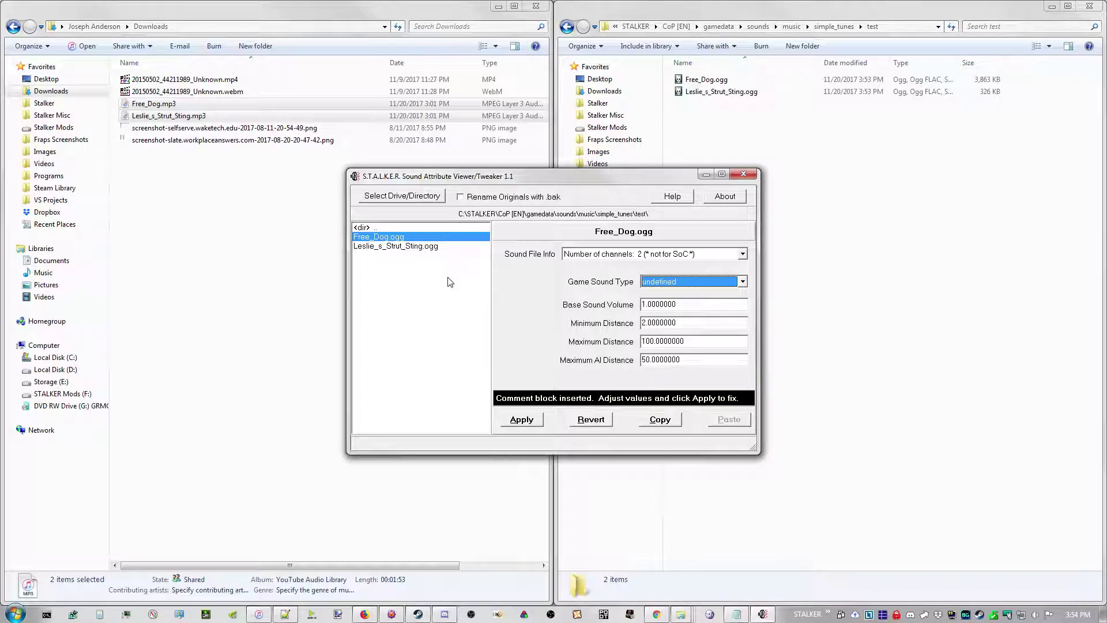
click(522, 420)
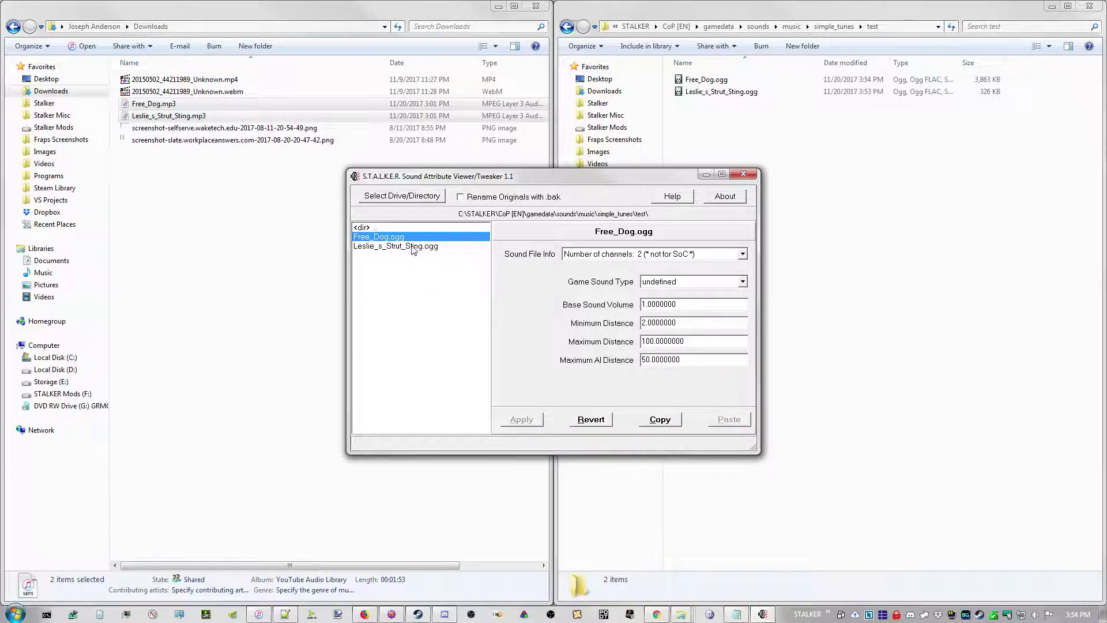
Step: Apply the undefined game sound type to Leslie_s_Strut_Sting.ogg and close the sound attribute tool
click(397, 247)
click(527, 420)
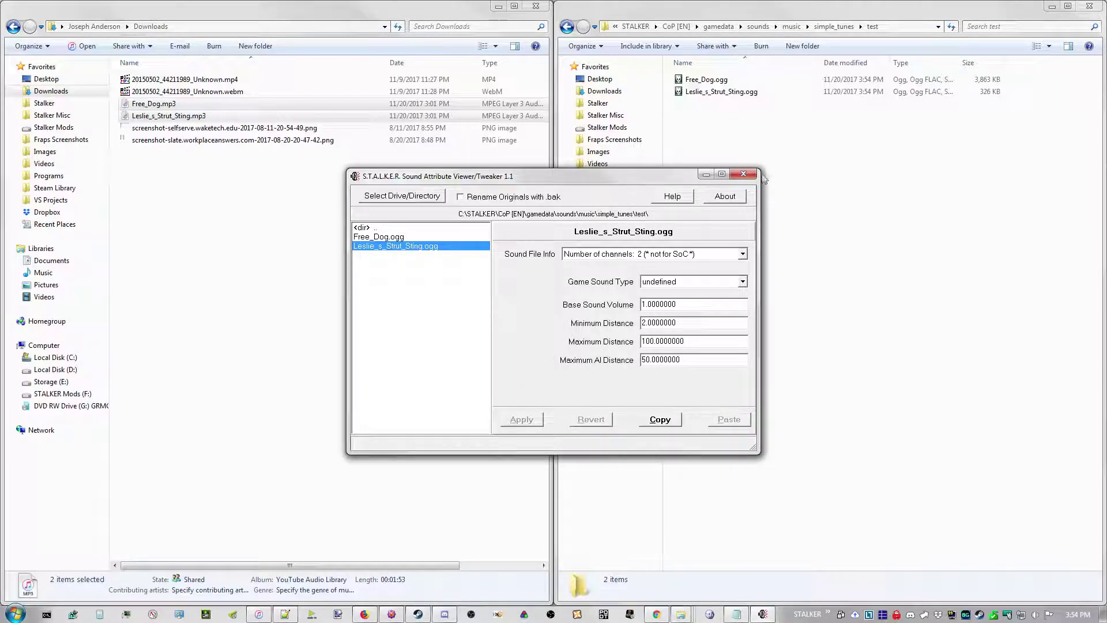
click(748, 175)
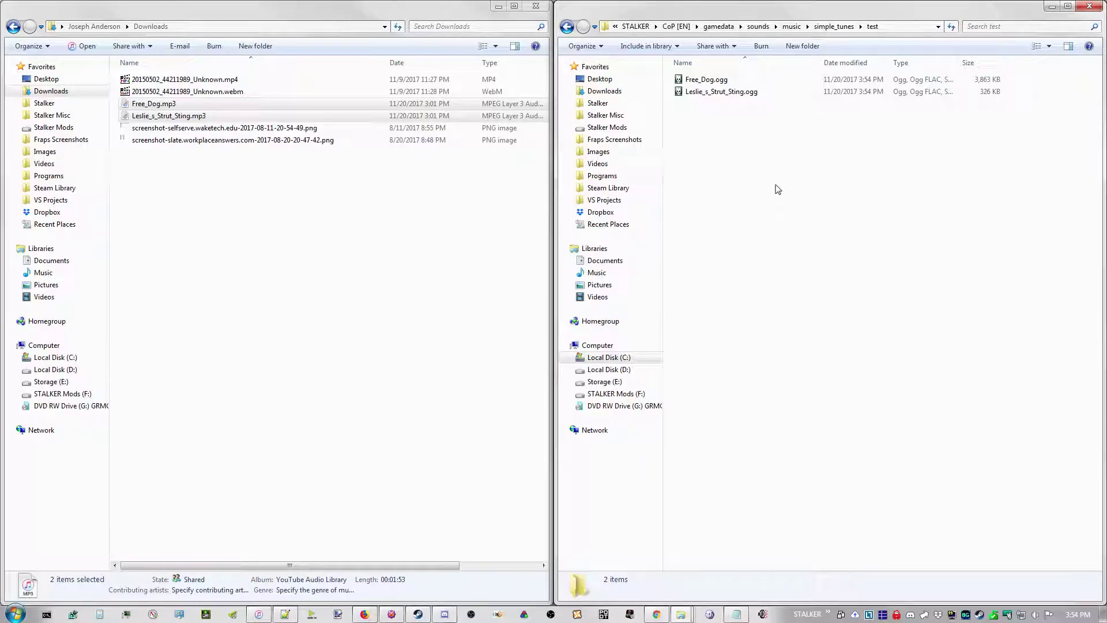
Step: Open st_simple_tunes.xml from the gamedata\configs\text\eng folder in Notepad++
click(718, 27)
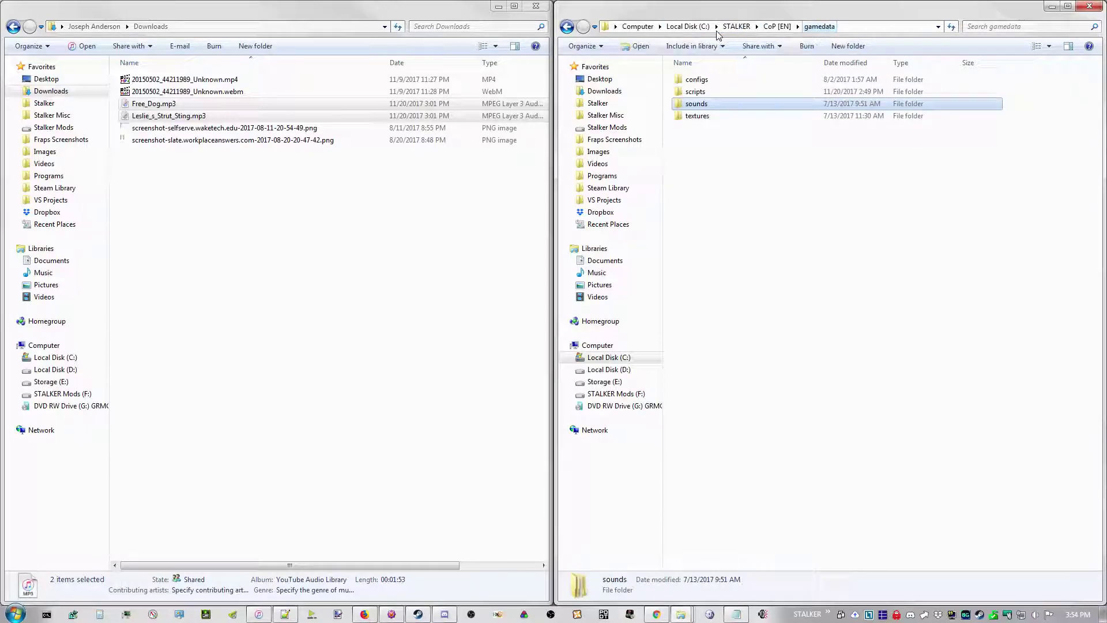
double_click(707, 83)
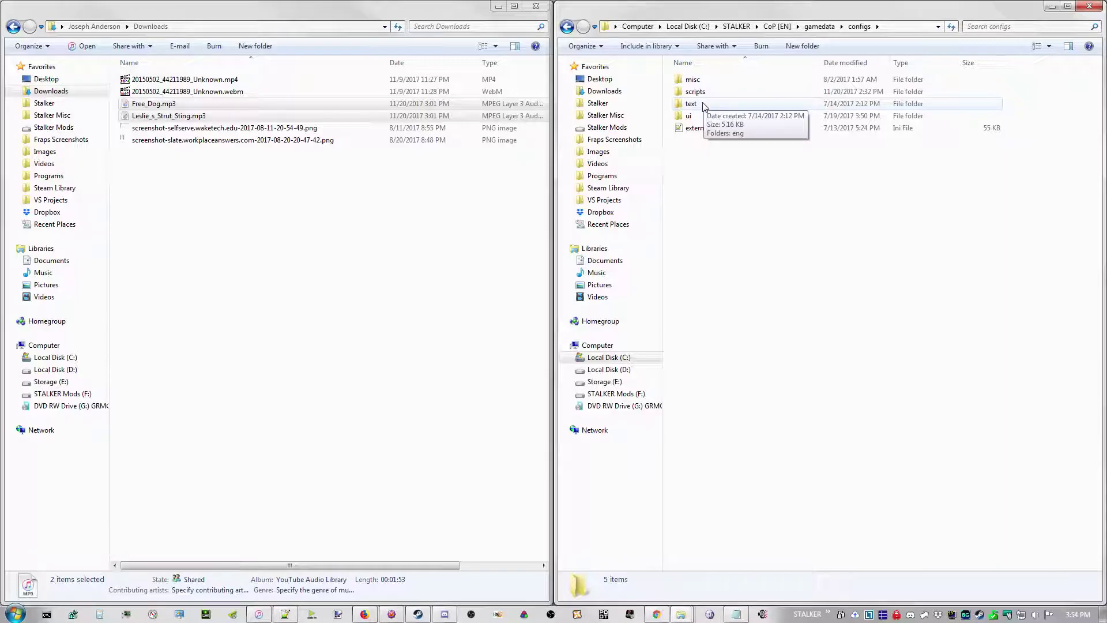
double_click(696, 105)
double_click(691, 81)
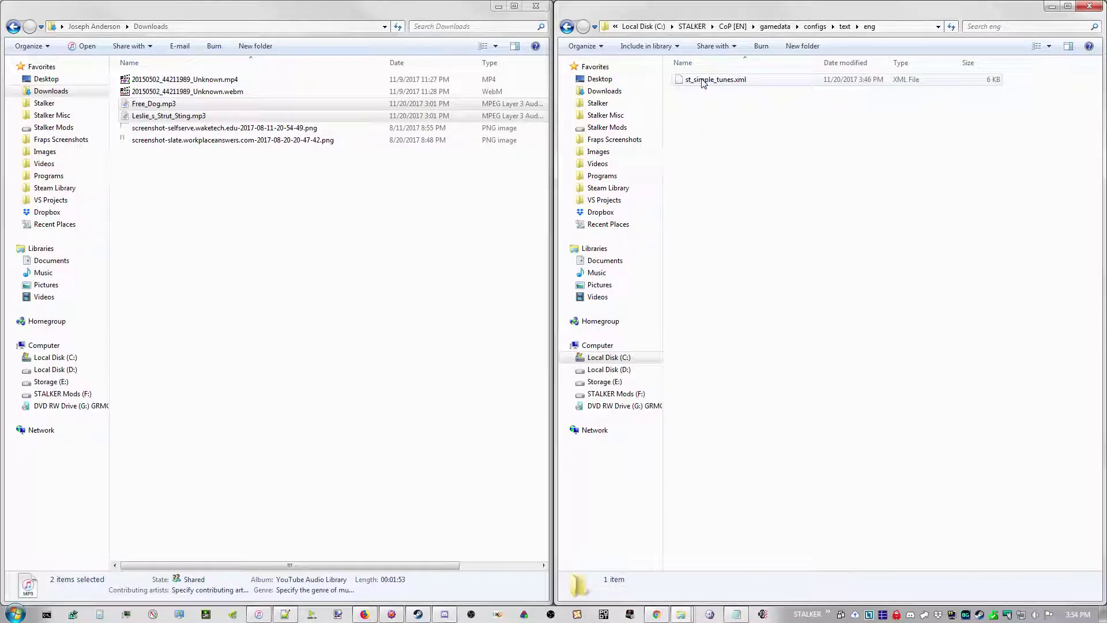
double_click(704, 82)
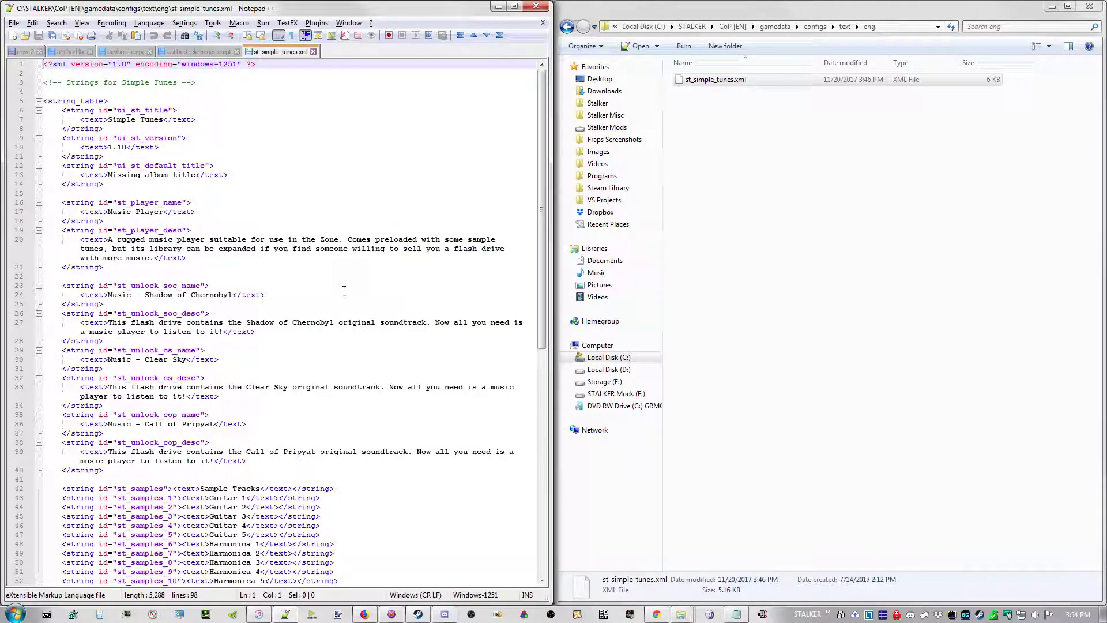
Step: Copy the st_cop_ost, st_cop_ost_1 and st_cop_ost_2 lines into a new block at the end of the string table
scroll(378, 238, down, 10)
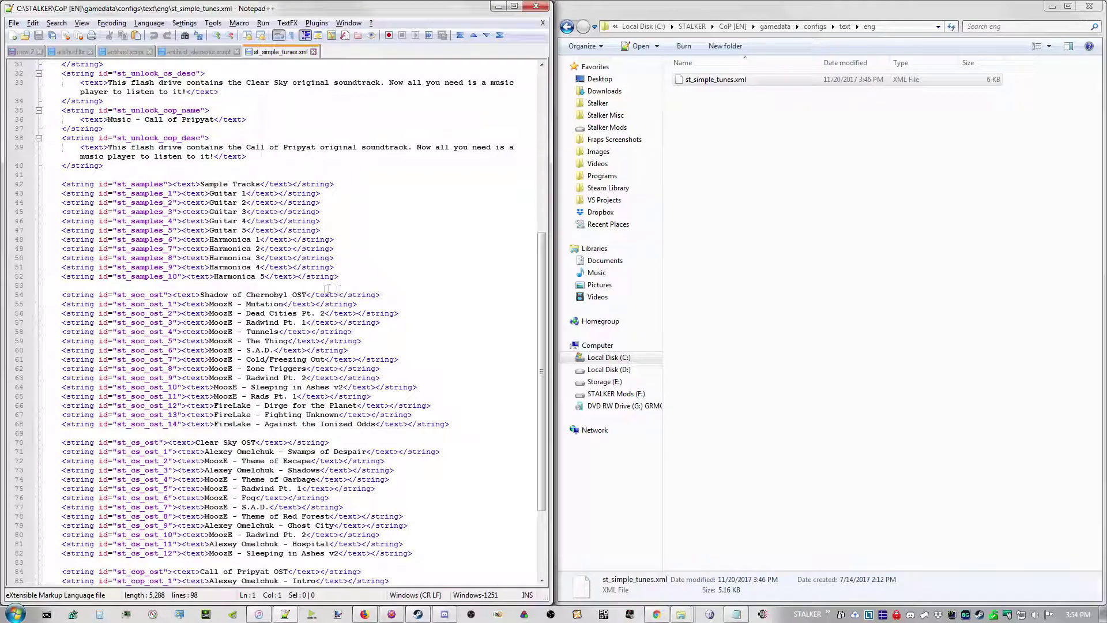
scroll(227, 285, down, 4)
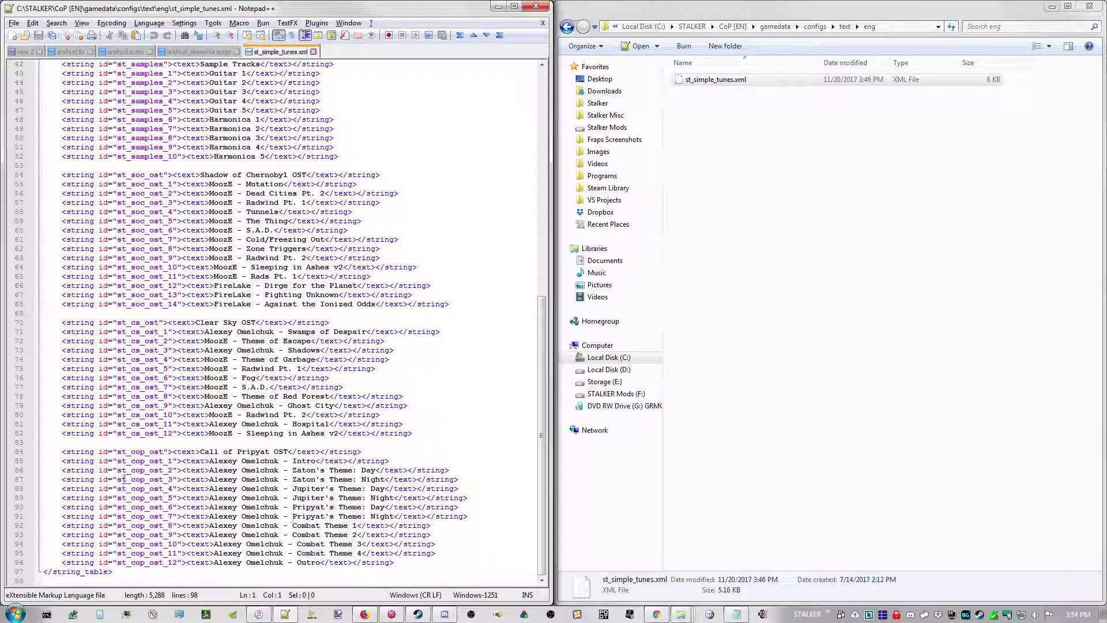
click(62, 451)
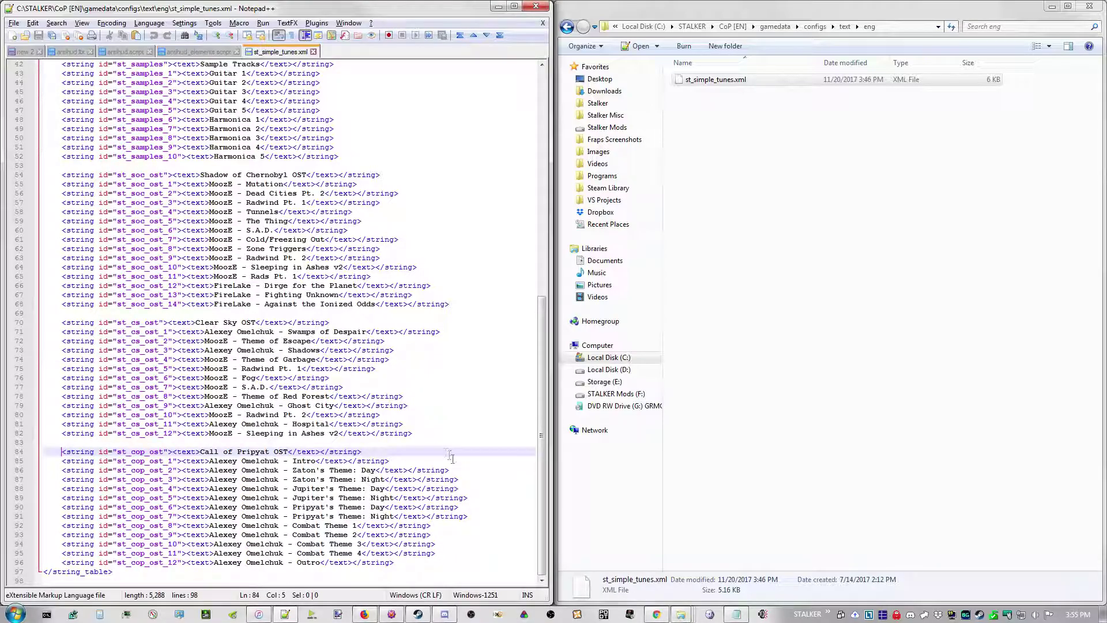
shift+click(464, 471)
key(ctrl+c)
click(425, 562)
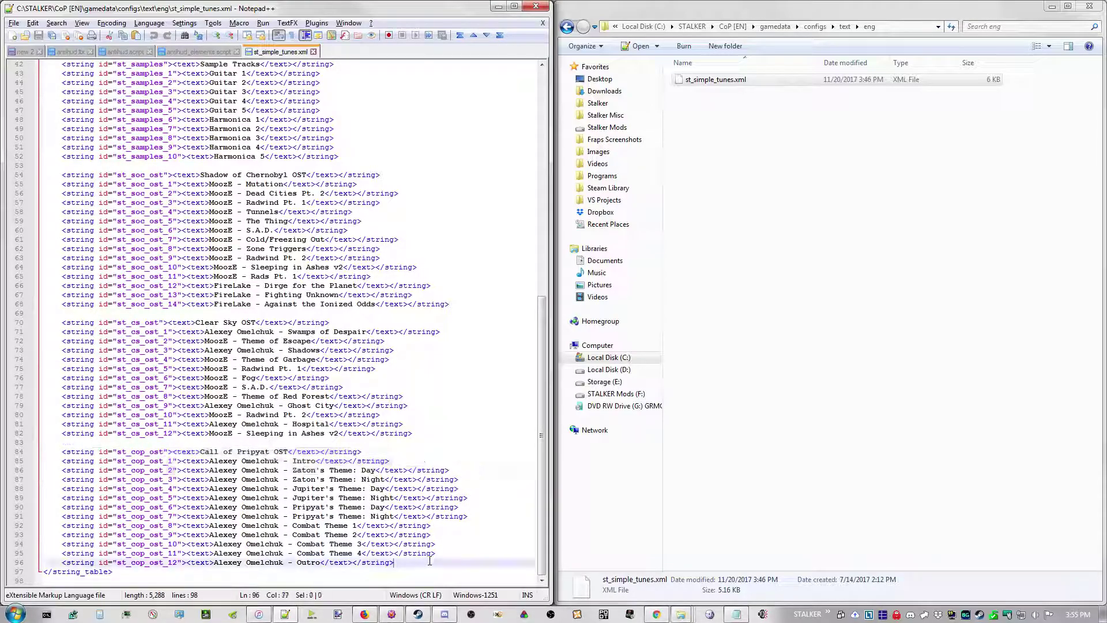
key(Return)
key(Return)
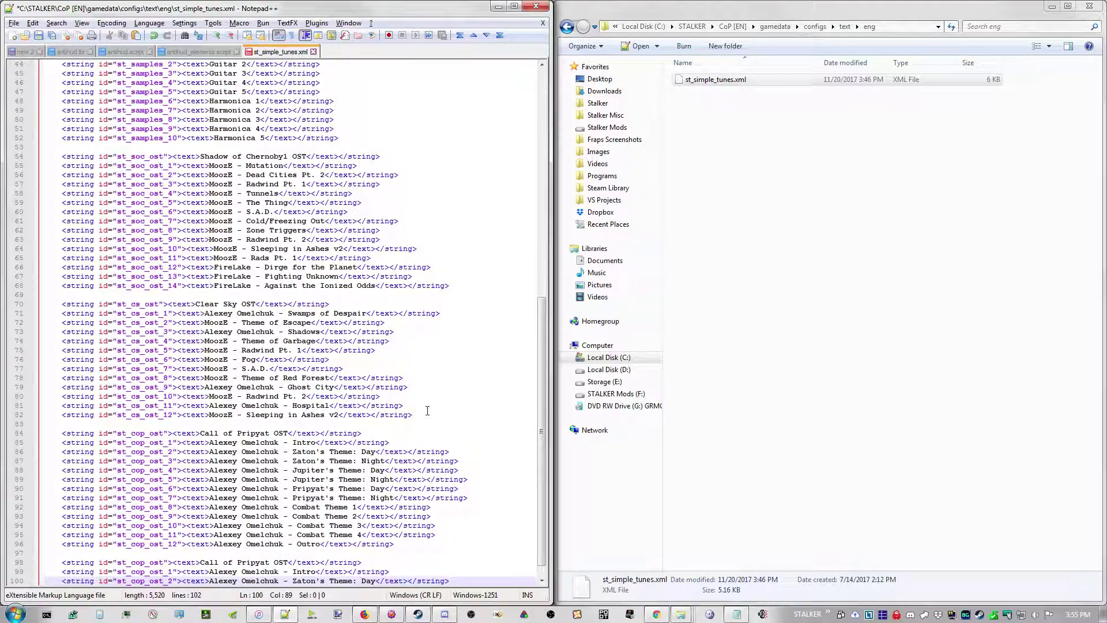
key(ctrl+v)
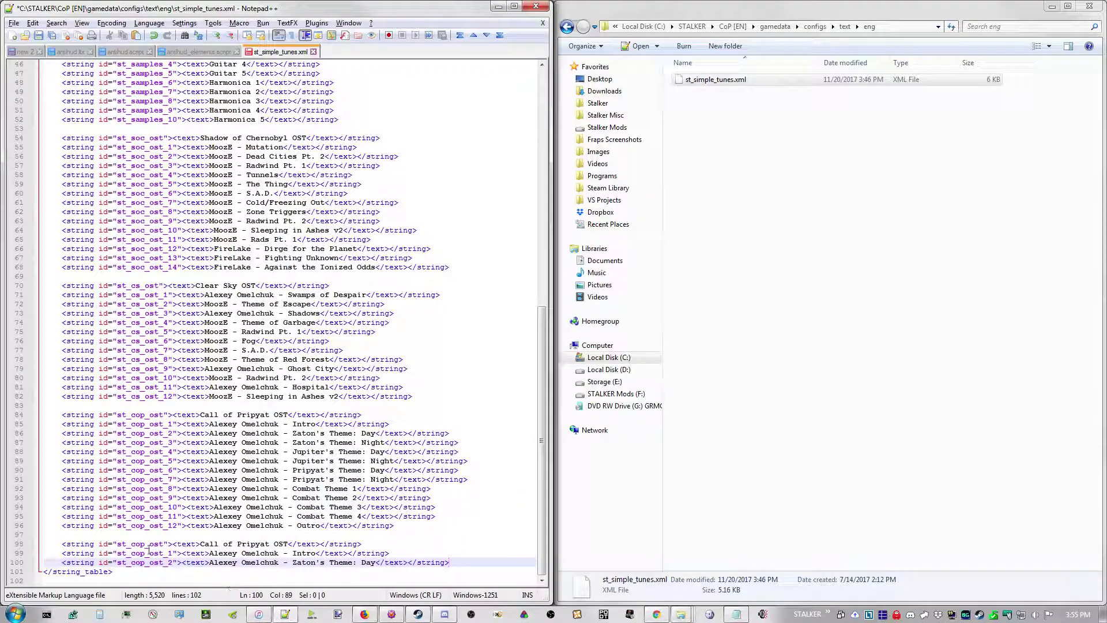
Step: Change the copied album title string to id st_test with the text Test Album
double_click(137, 543)
text(st_test)
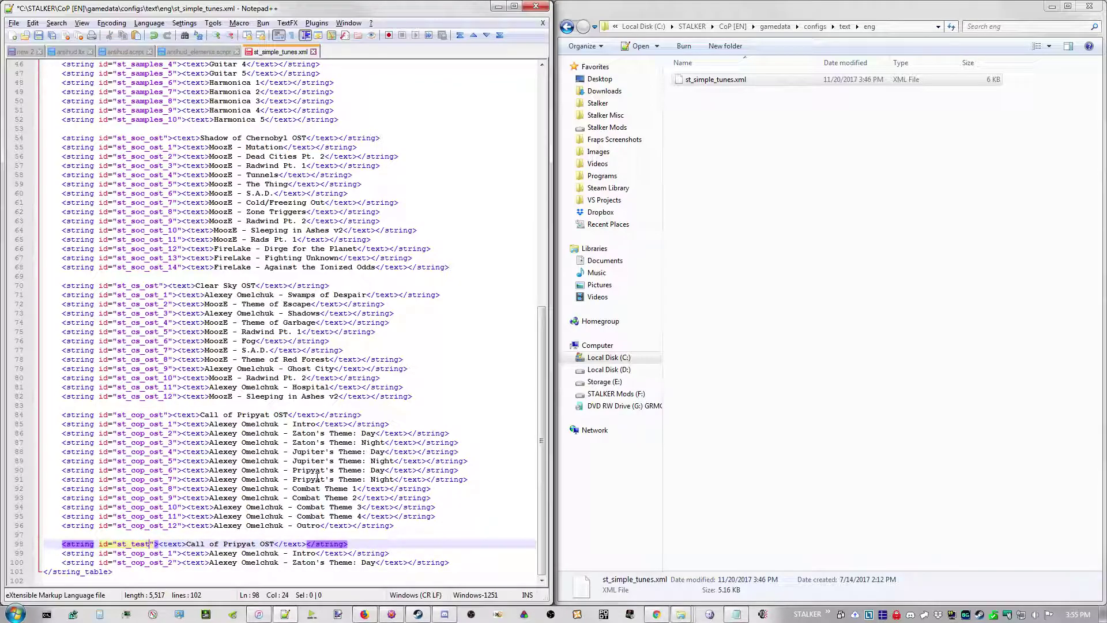
click(187, 544)
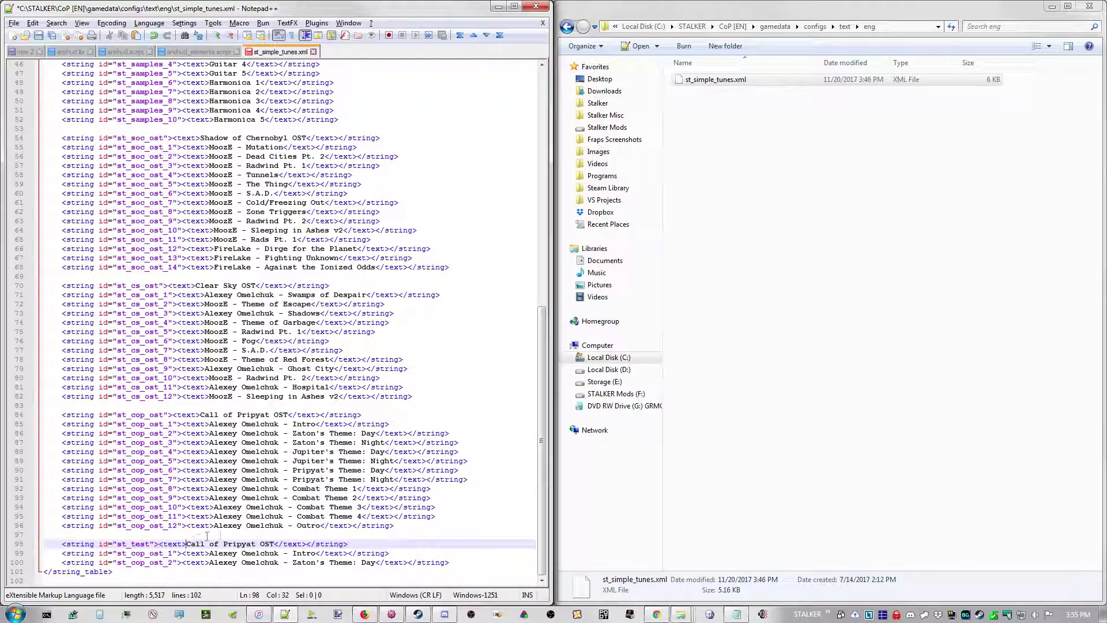
shift+click(274, 544)
text(Test Album)
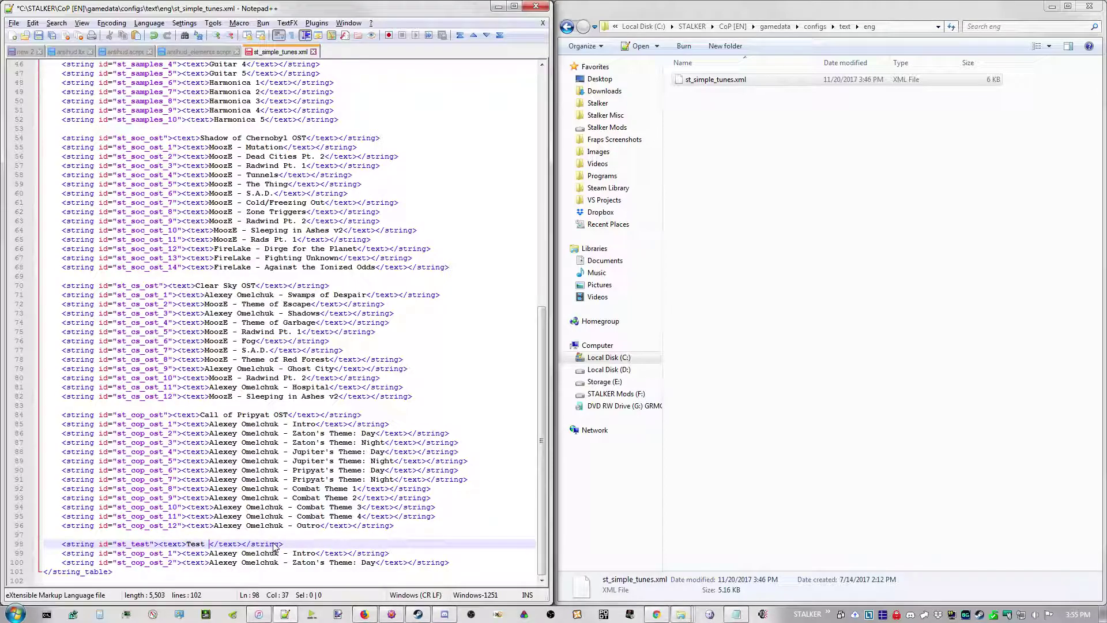
Step: Change the first copied track string to id st_test_1 and text Free Dog, checking the song names in the simple_tunes\test sounds folder
double_click(134, 554)
text(st_test_1)
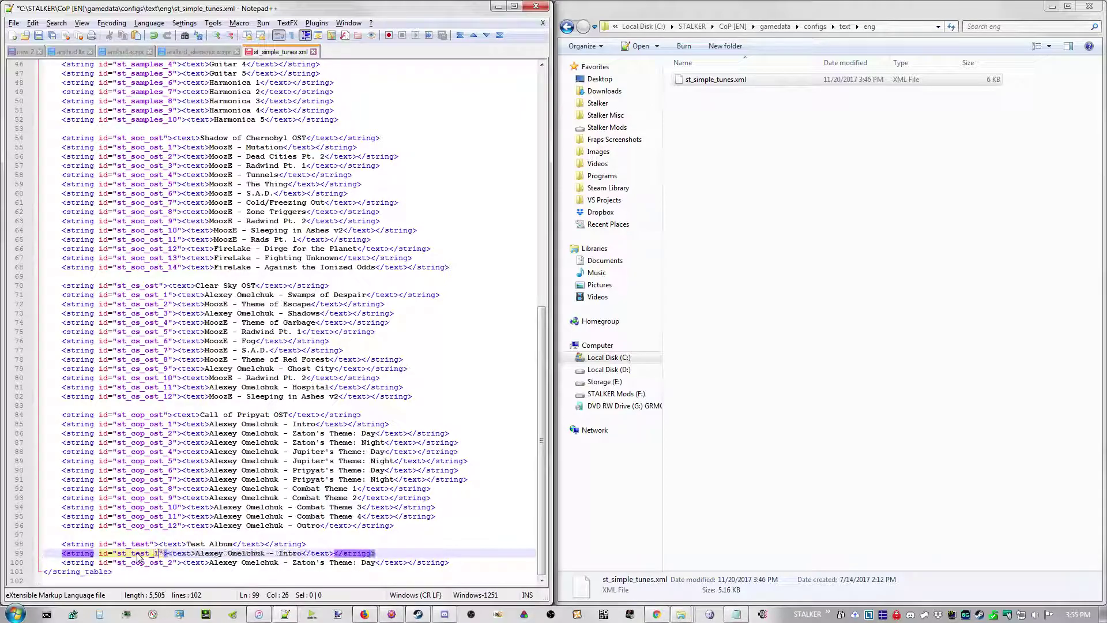
click(196, 553)
shift+click(301, 554)
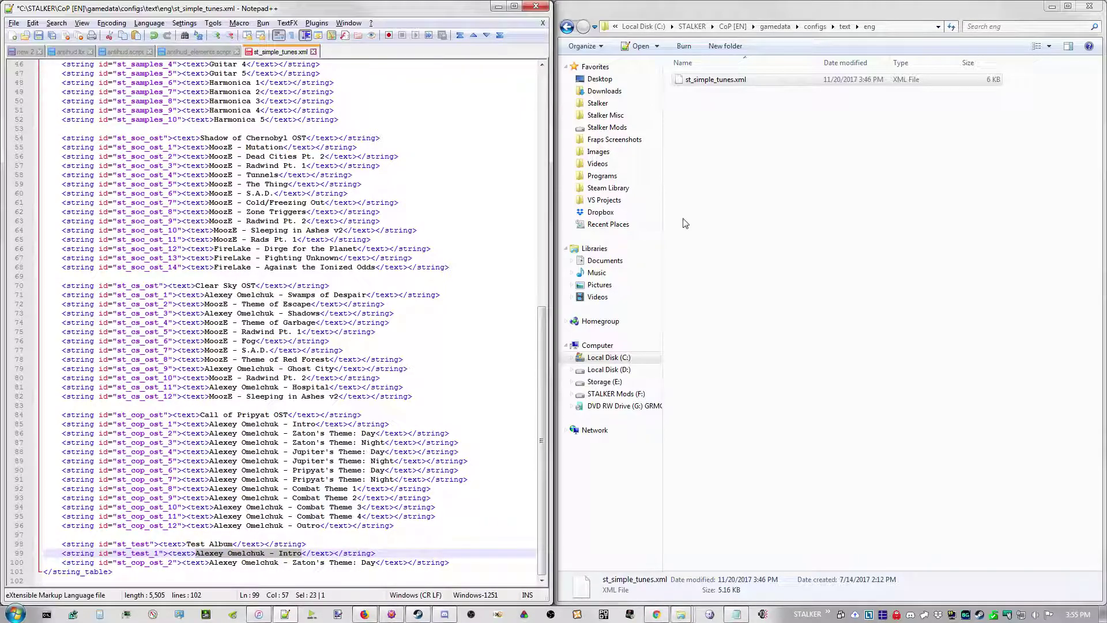
click(775, 26)
double_click(713, 104)
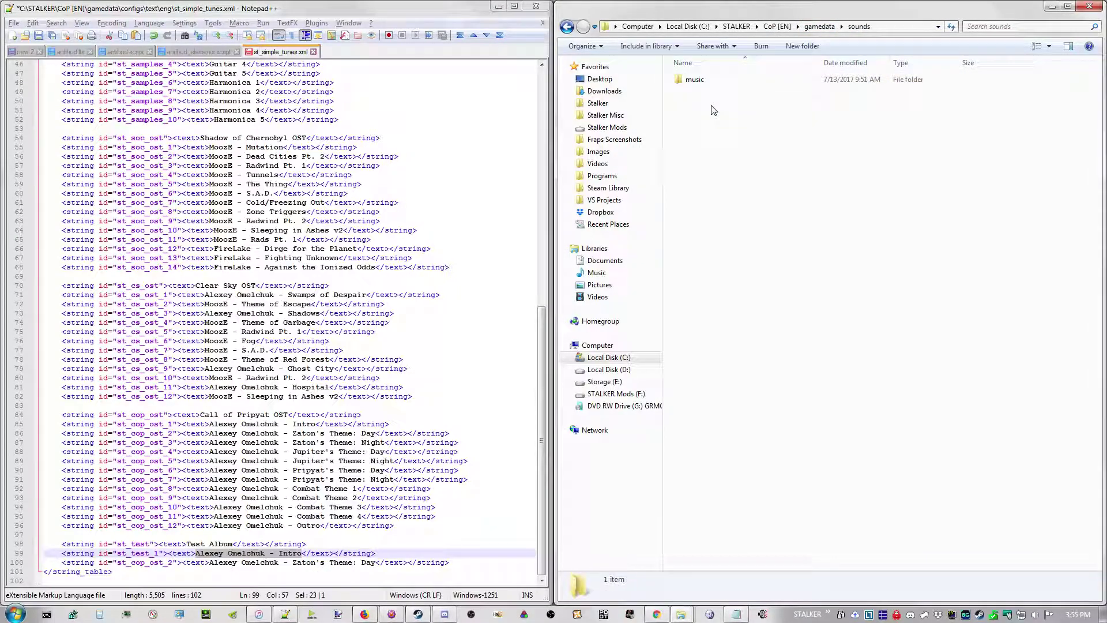
double_click(697, 80)
double_click(699, 82)
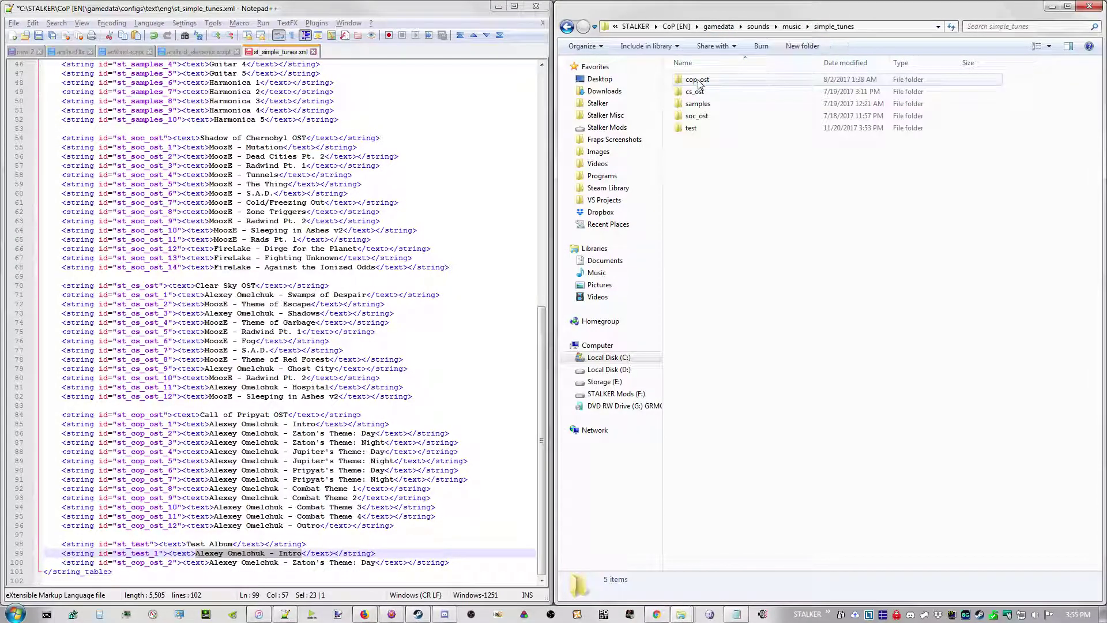
double_click(691, 128)
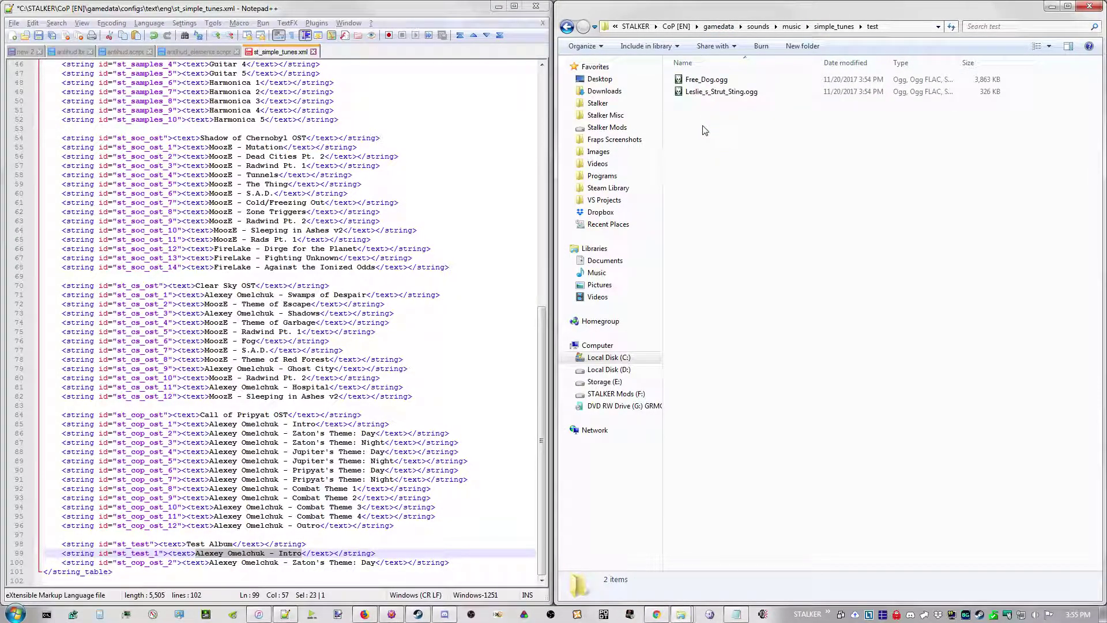
click(375, 11)
text(Free Dog)
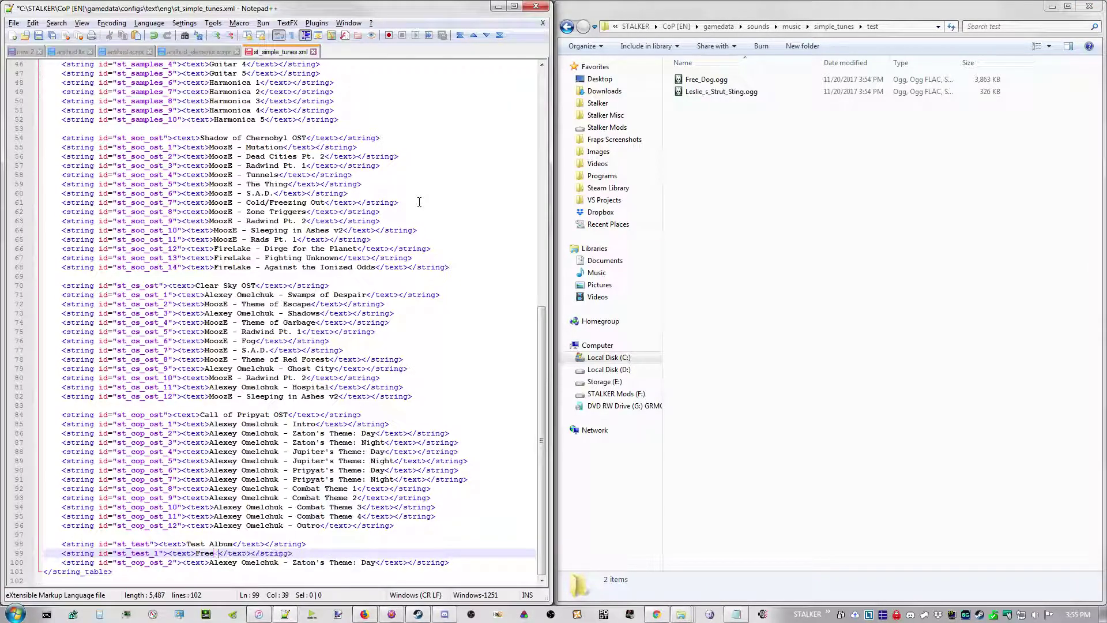
Step: Change the second copied track string to id st_test_2 with the text Leslie's Strut, and save the file
double_click(144, 562)
text(st_test_2)
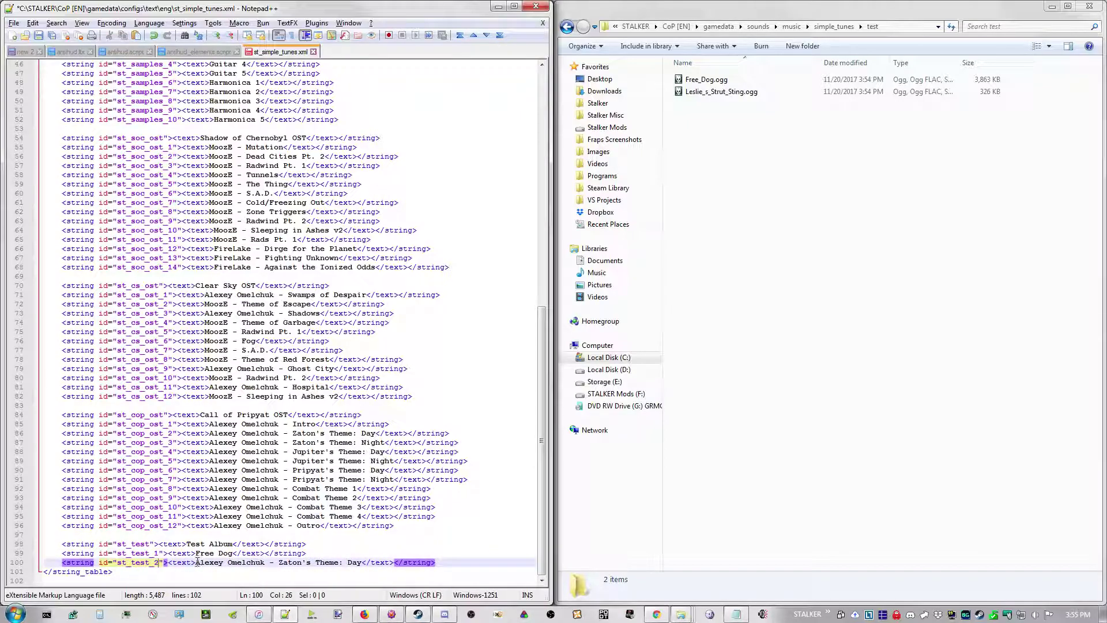
click(197, 562)
shift+click(361, 563)
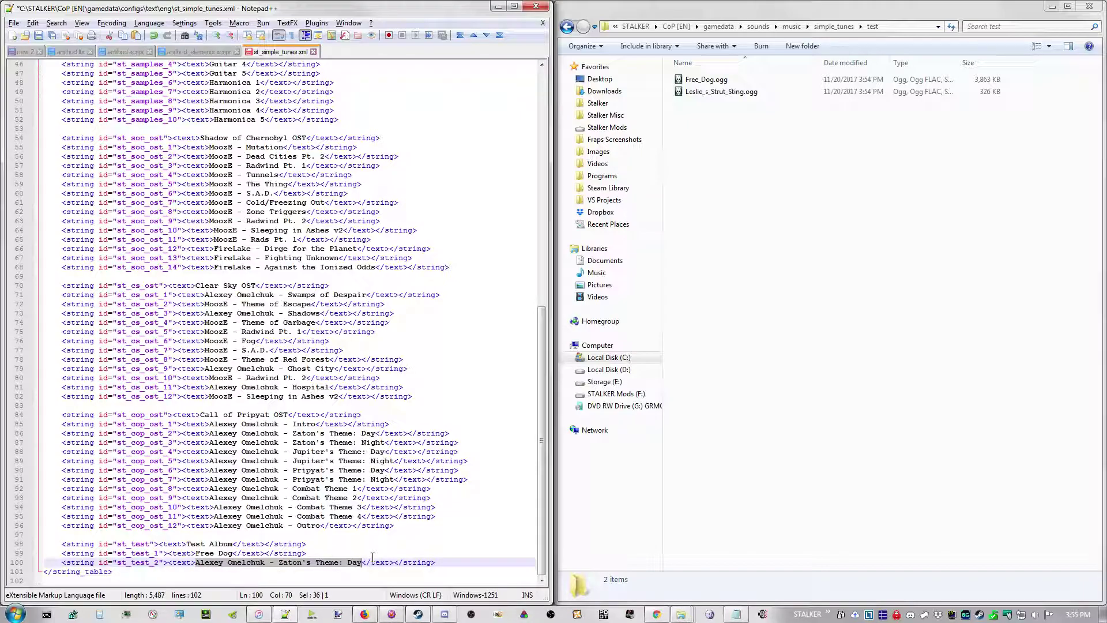
text(Leslie's S)
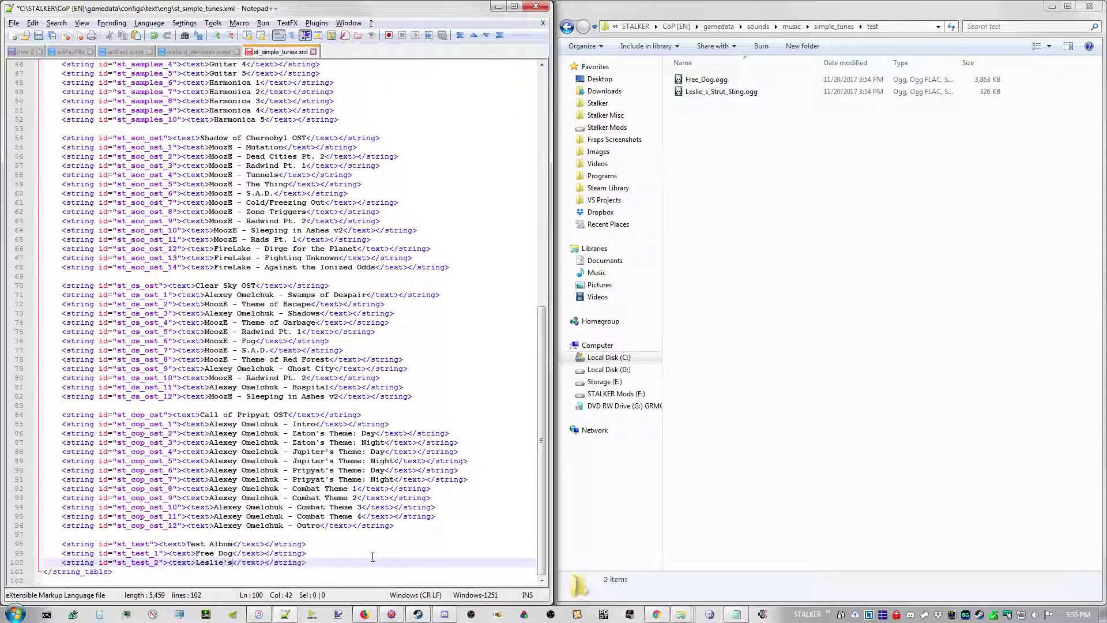
text(trut)
key(ctrl+s)
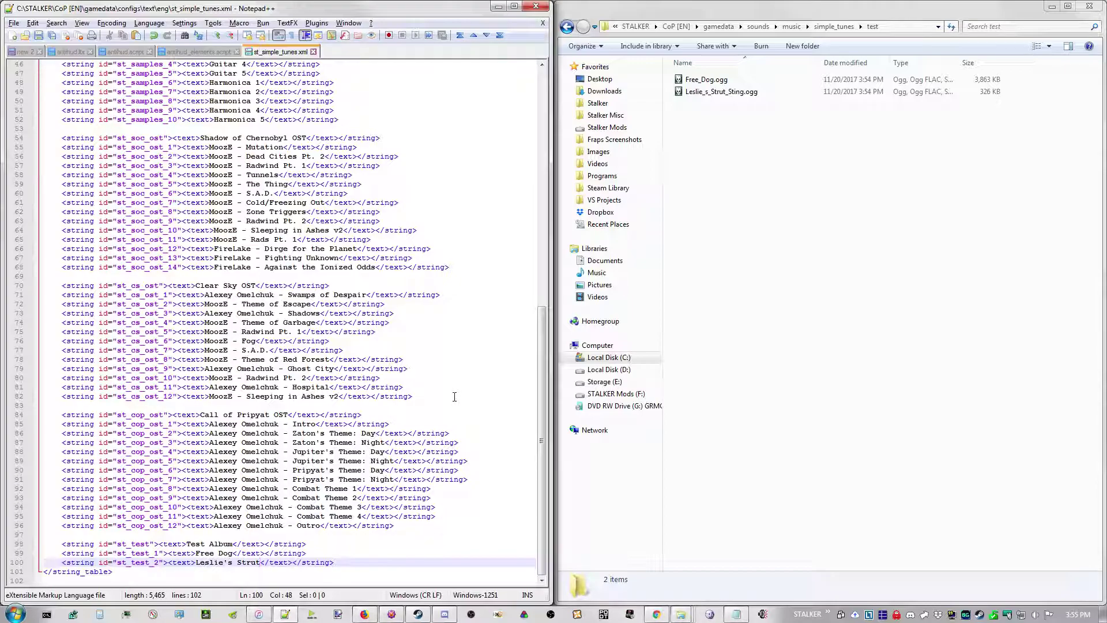
Step: Browse to the gamedata\configs\scripts\simple_tunes folder in the file explorer
click(718, 26)
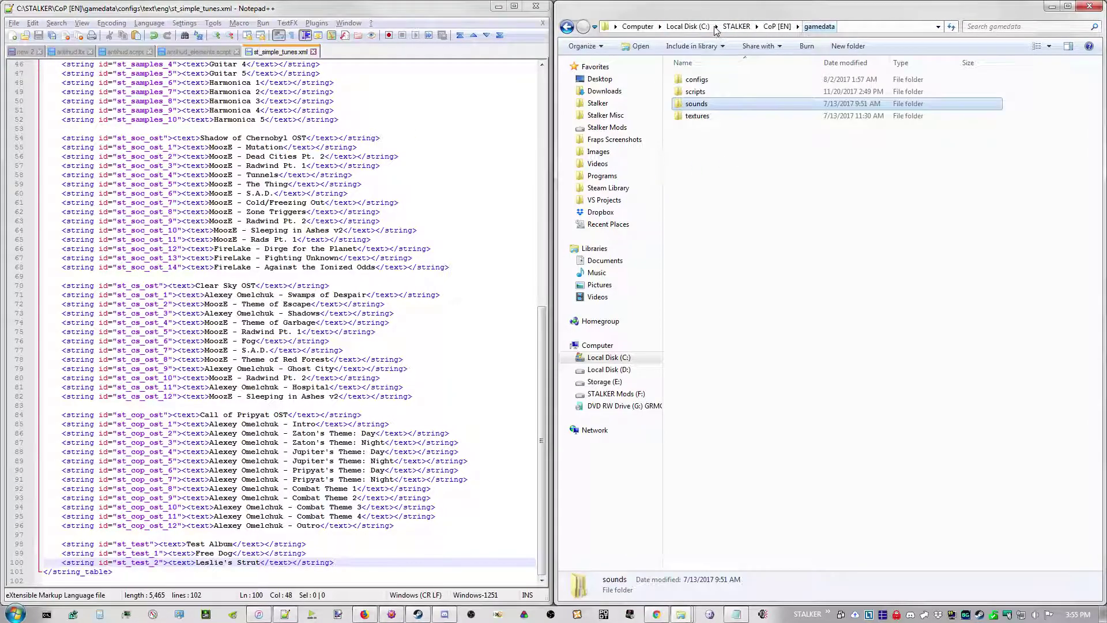
double_click(696, 79)
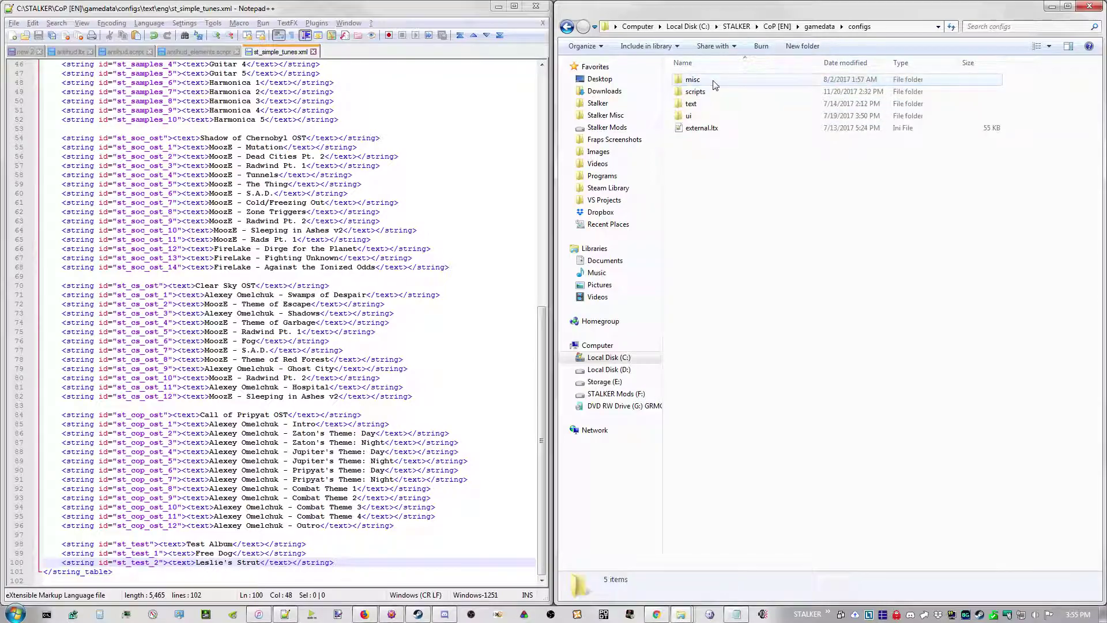
double_click(695, 91)
double_click(709, 80)
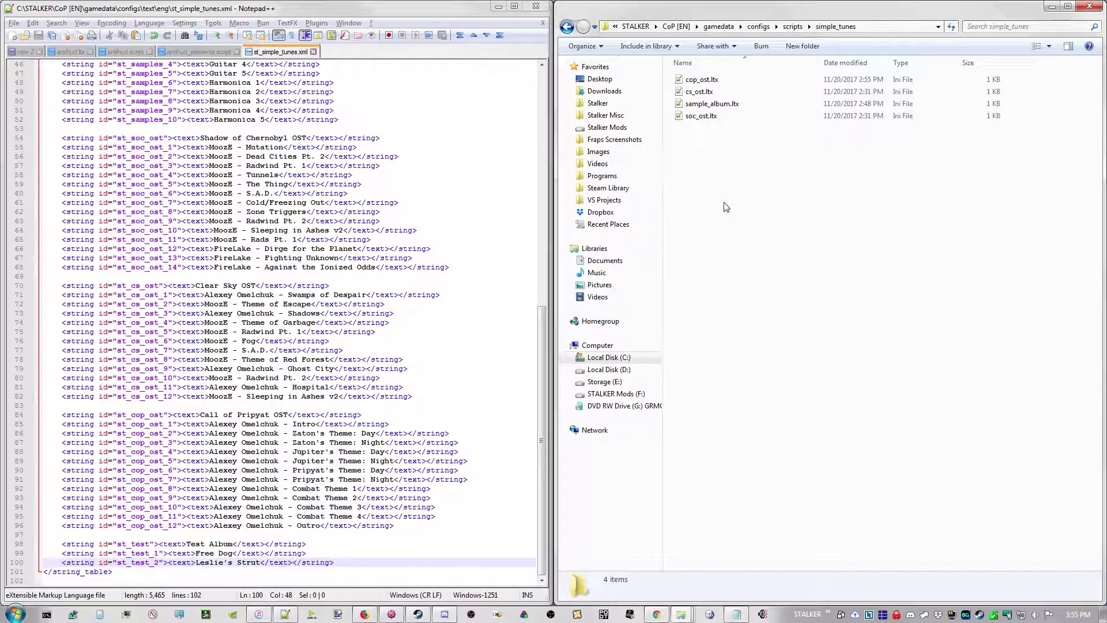
Step: Duplicate sample_album.ltx in the same folder and rename the copy test_album.ltx
click(713, 107)
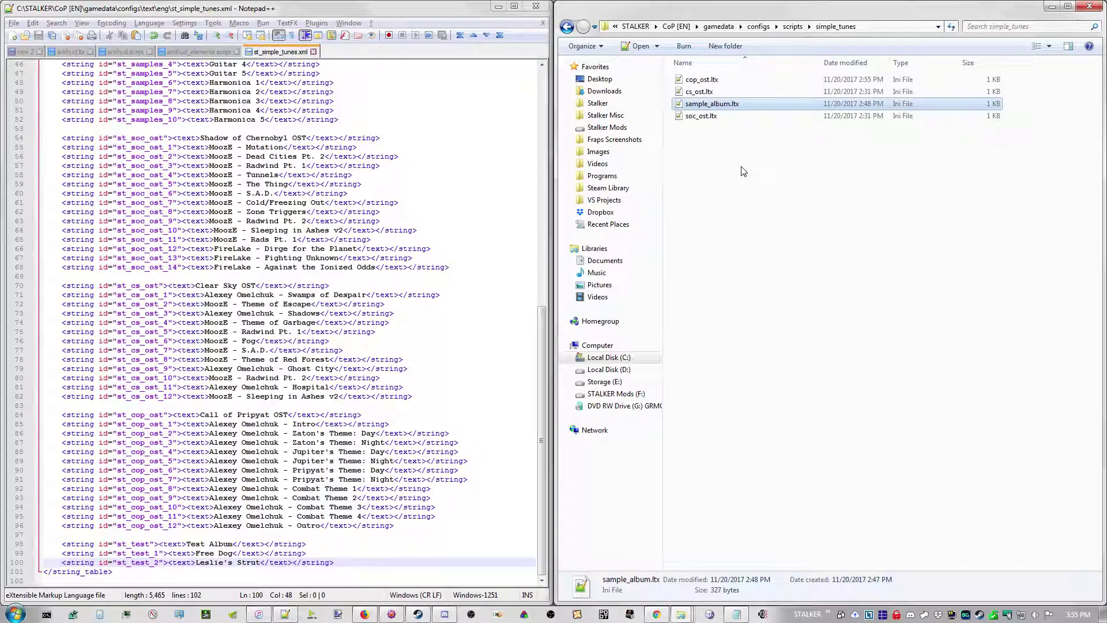
key(ctrl+c)
key(ctrl+v)
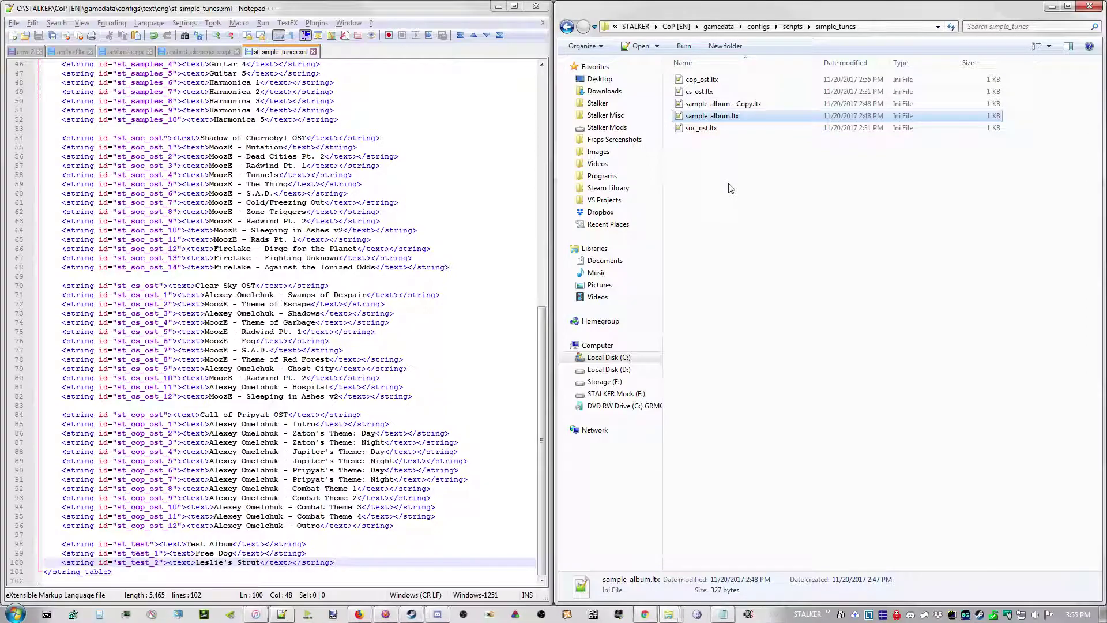
click(710, 105)
key(F2)
text(test_album.ltx)
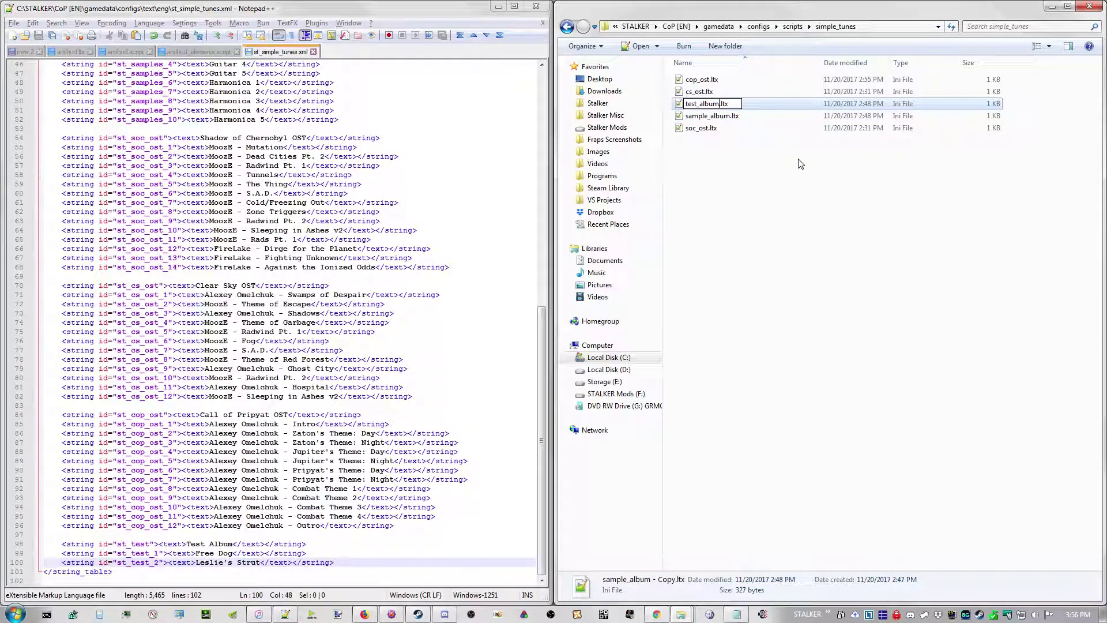
key(Return)
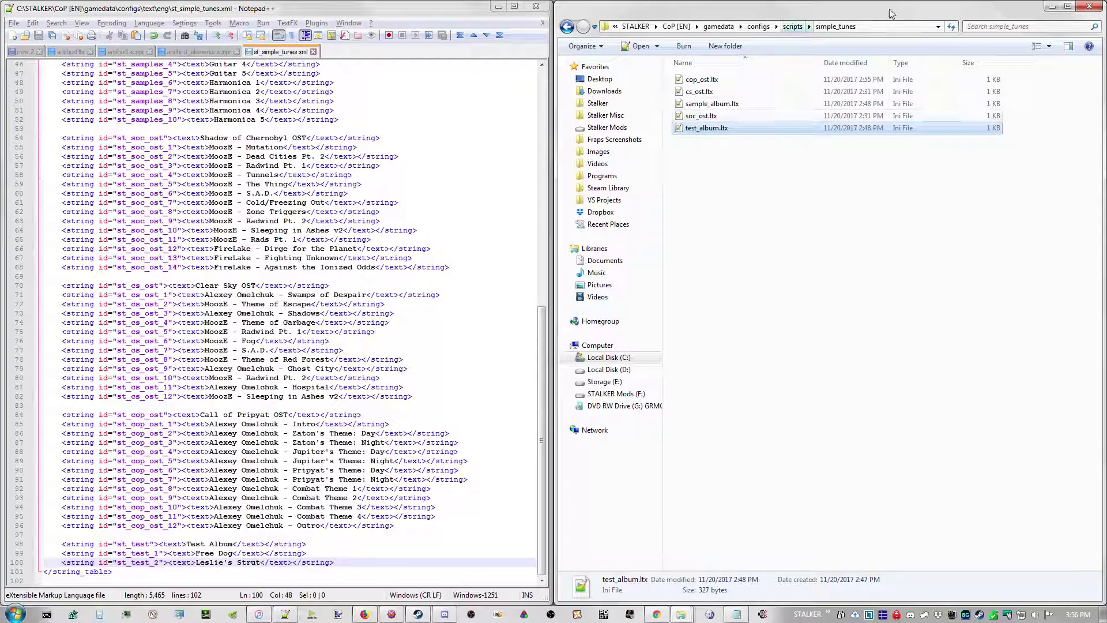
Step: Open test_album.ltx and set the album title to st_test, copying the album's string id from st_simple_tunes.xml
double_click(707, 128)
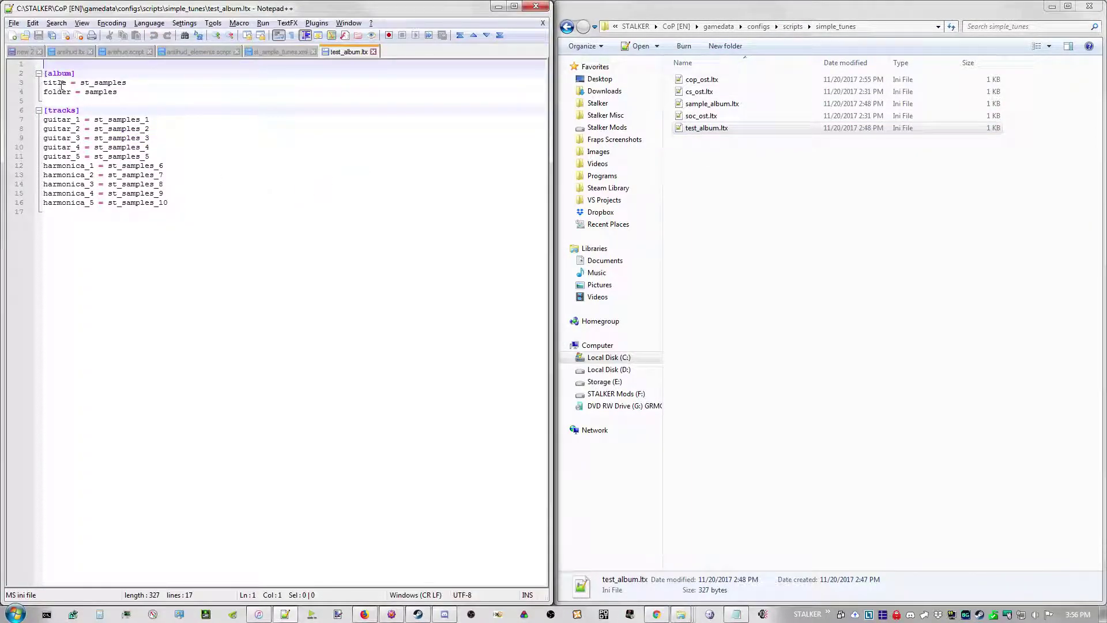
click(275, 52)
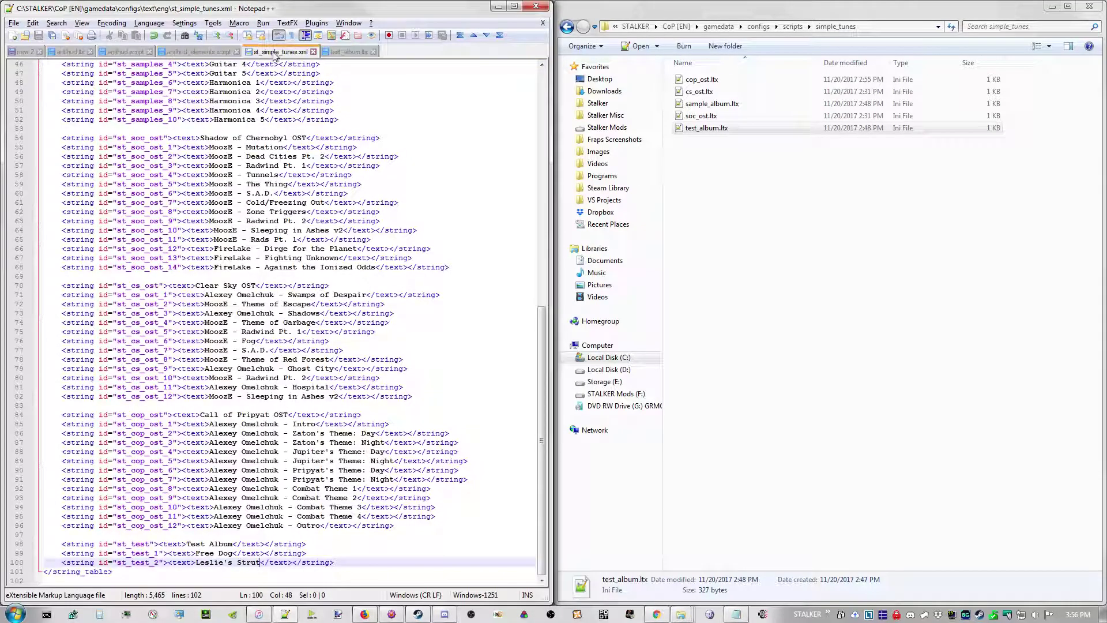
click(190, 543)
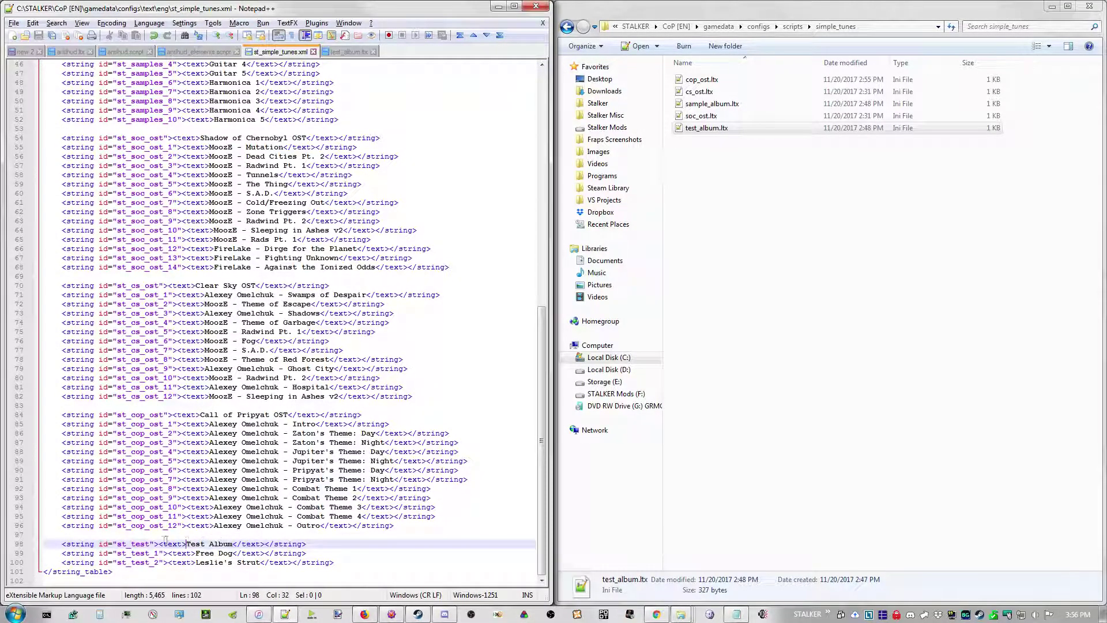
double_click(132, 544)
click(348, 52)
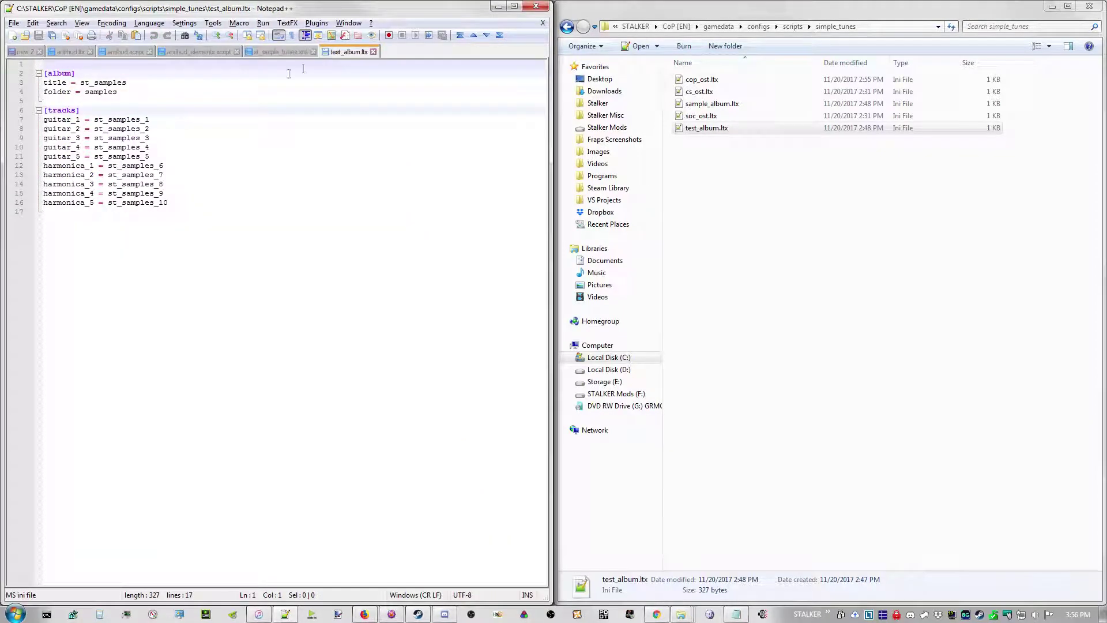
double_click(110, 83)
key(ctrl+v)
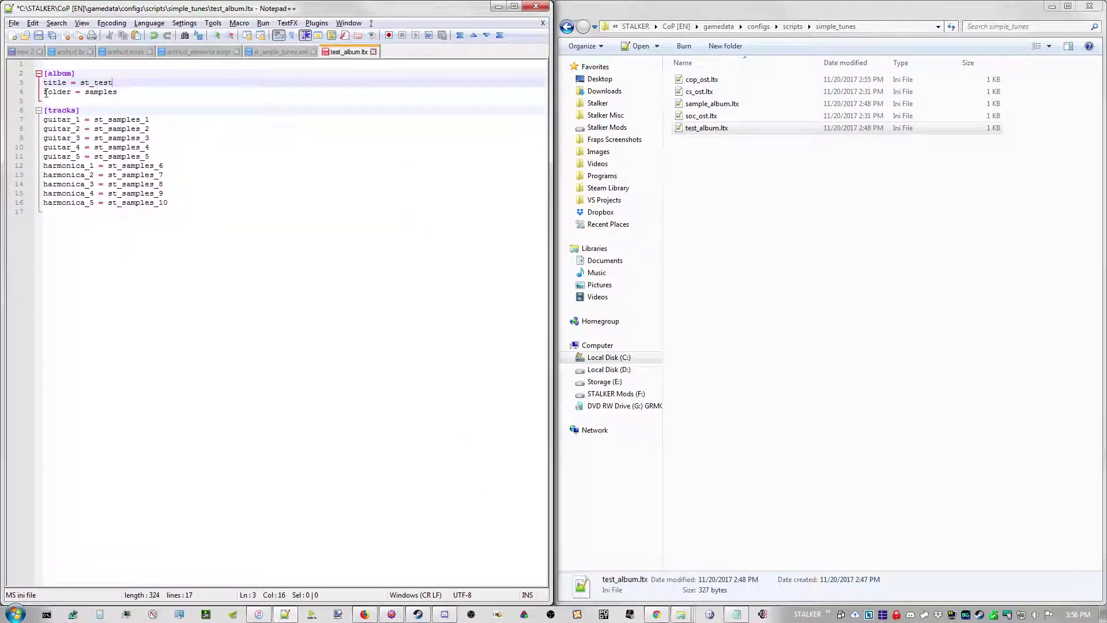
Step: Set the album's folder to test, checking the folder name in gamedata\sounds\music\simple_tunes
click(715, 26)
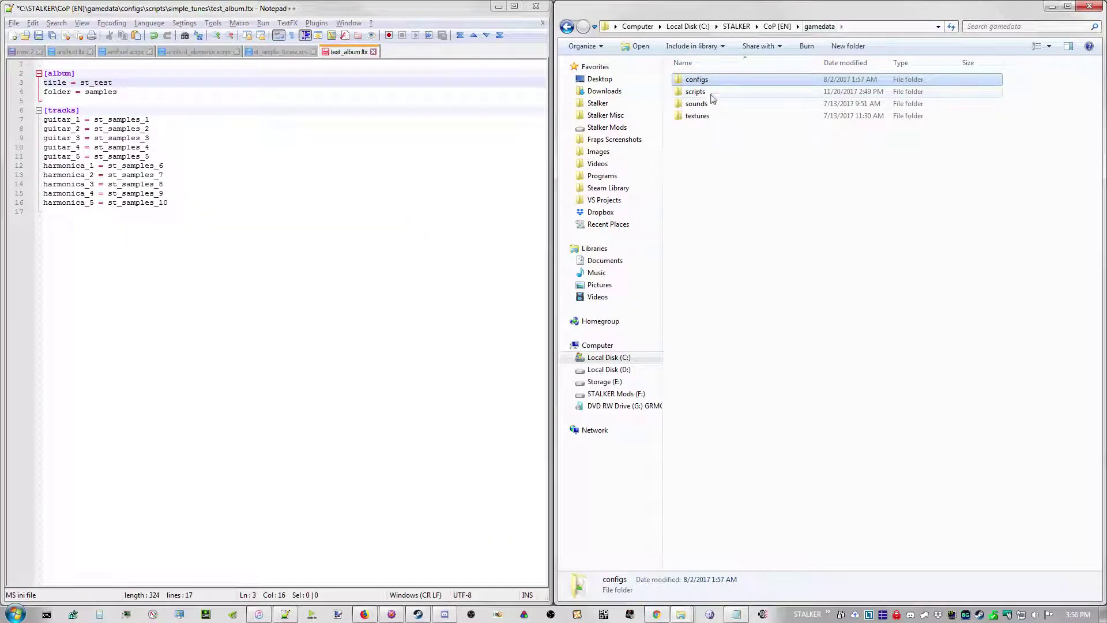
double_click(709, 104)
double_click(714, 80)
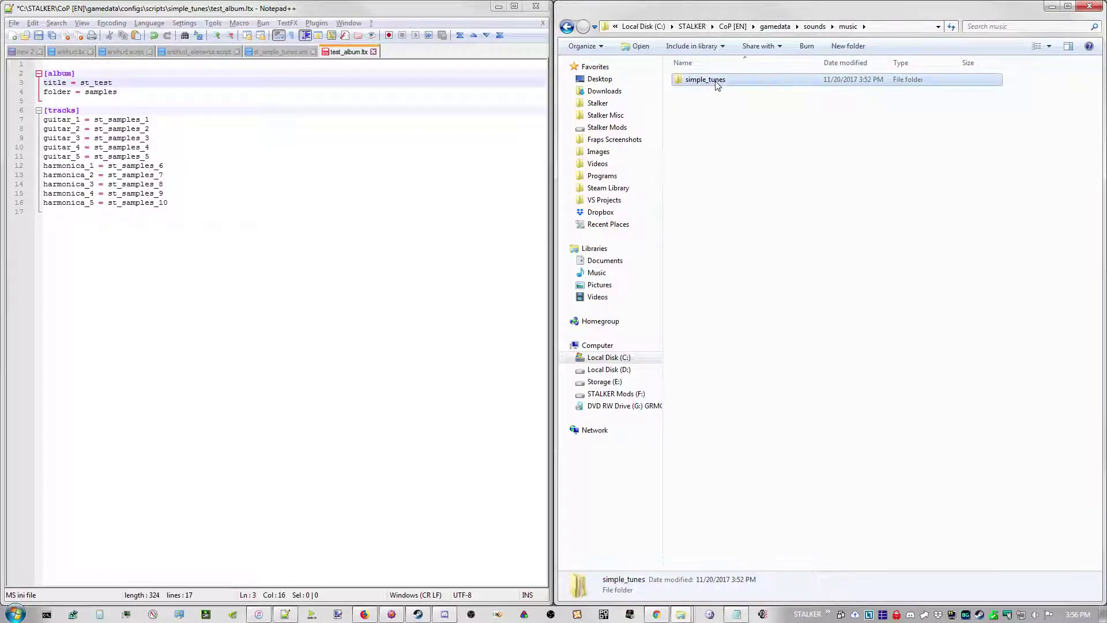
double_click(715, 84)
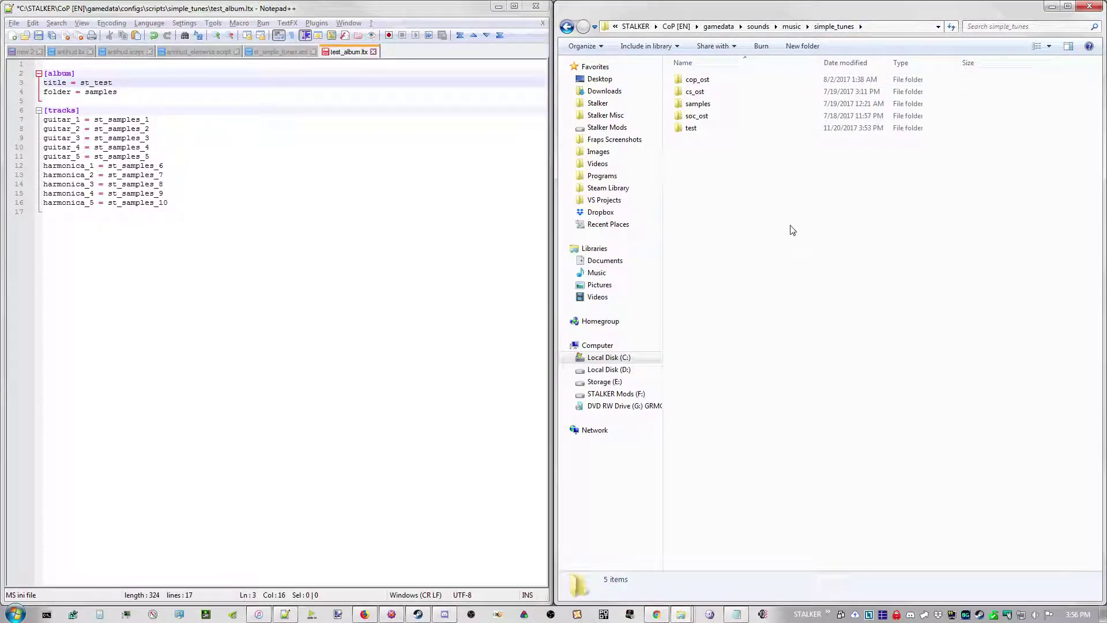
double_click(103, 92)
text(test)
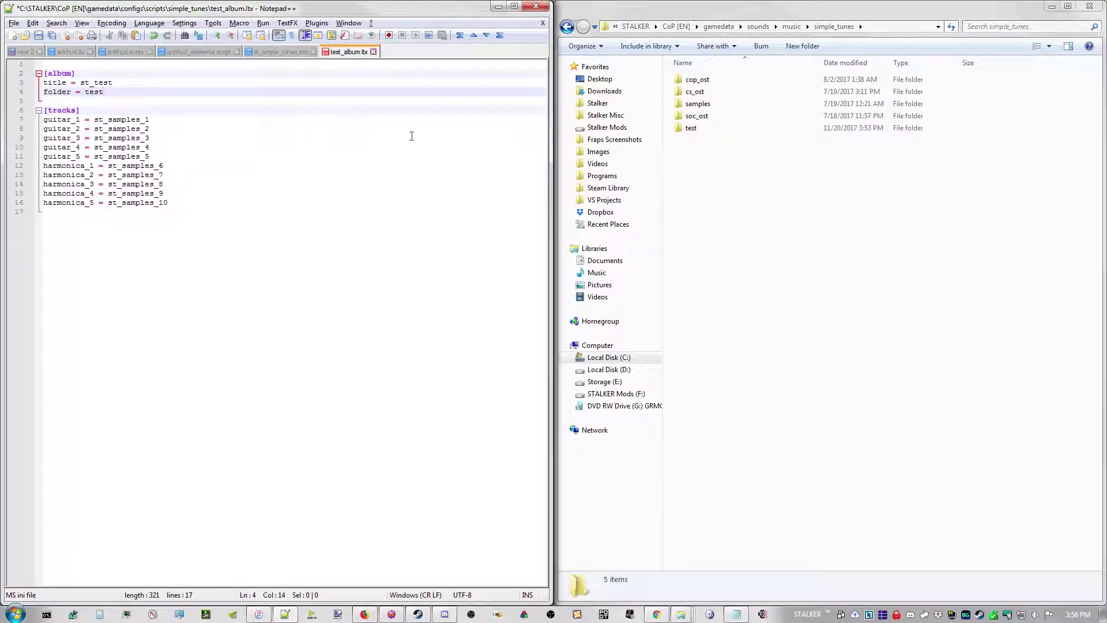
Step: Show the contents of the test sounds folder and delete all sample entries under [tracks] in test_album.ltx
double_click(692, 128)
drag(89, 225, 44, 120)
key(Delete)
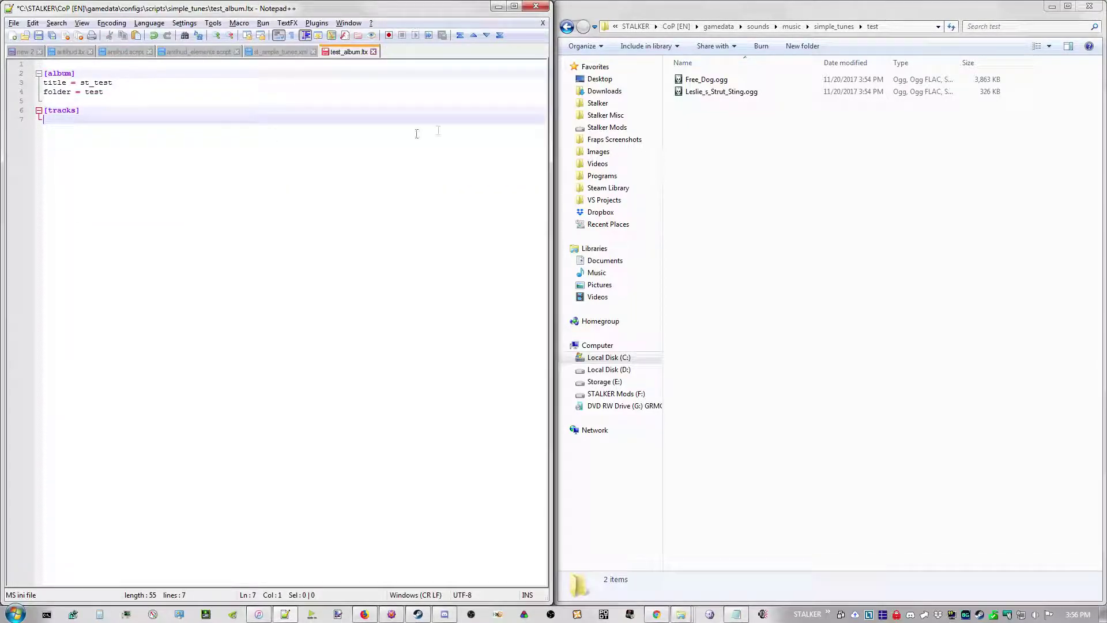
Step: Begin the first entry under [tracks] with "Free_Dog =", copying the song's file name without its extension
click(706, 79)
click(706, 81)
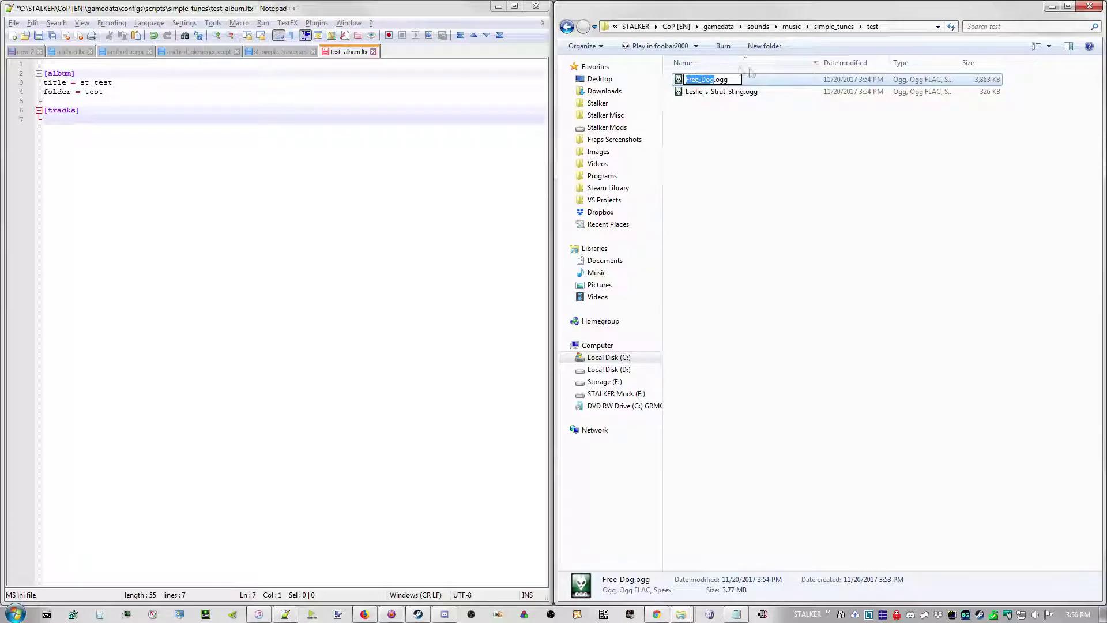
key(ctrl+c)
click(770, 208)
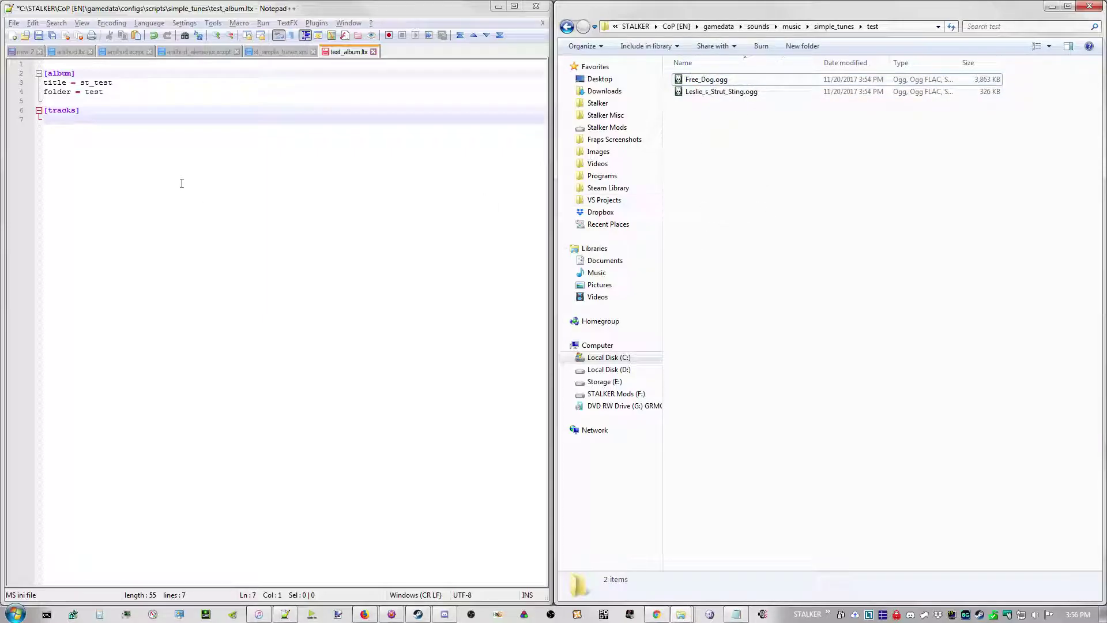
click(178, 141)
key(ctrl+v)
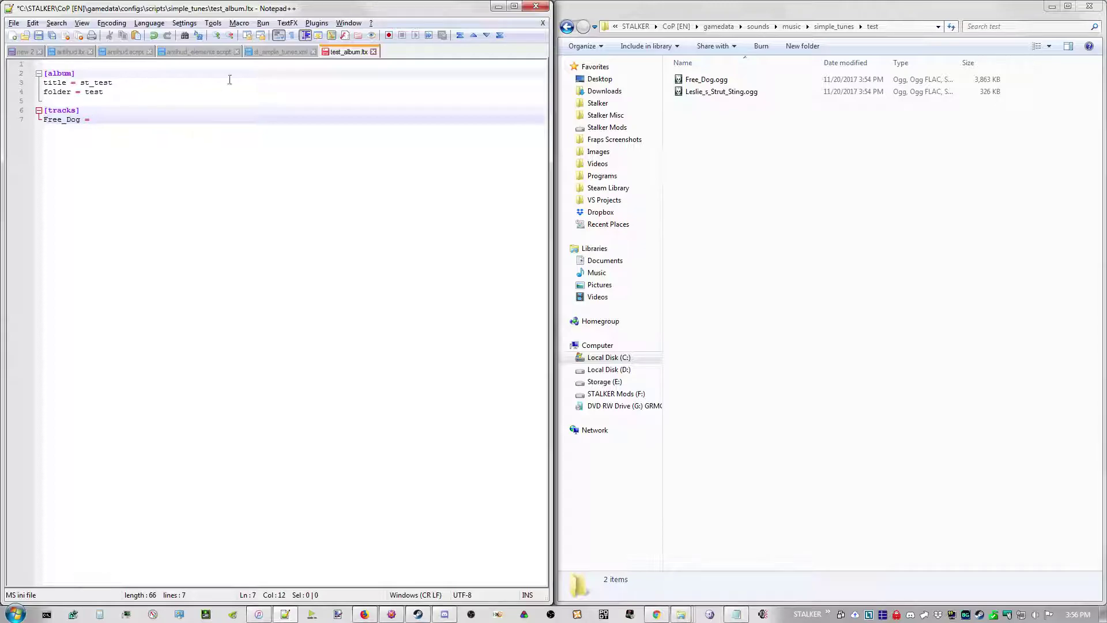
Step: Assign string id st_test_1 from st_simple_tunes.xml to the Free_Dog track and start a new line below it
click(281, 51)
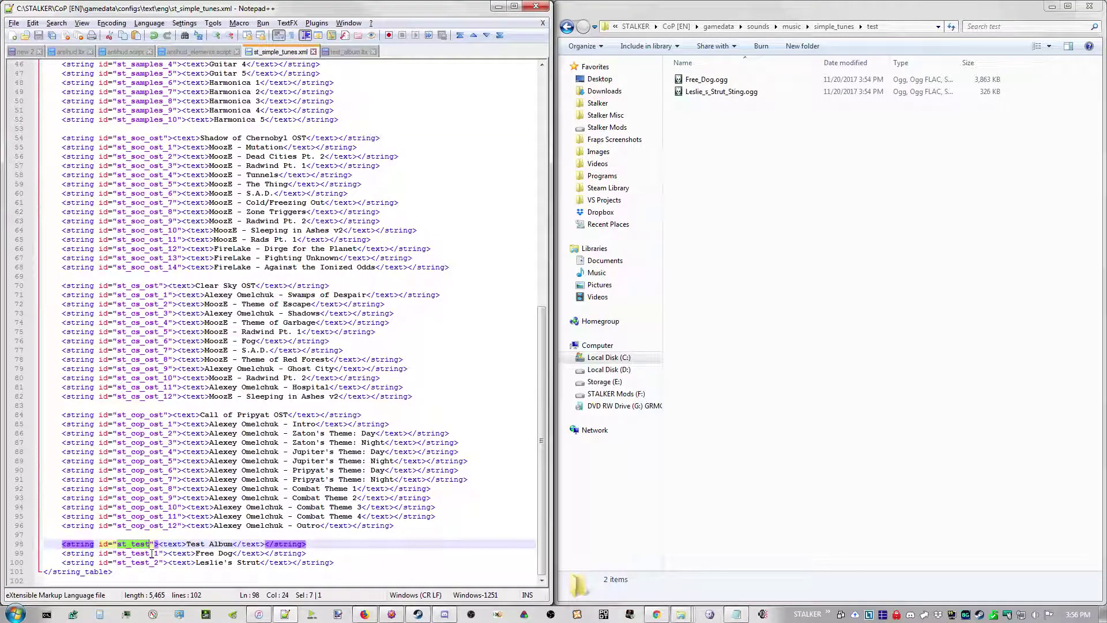
double_click(152, 553)
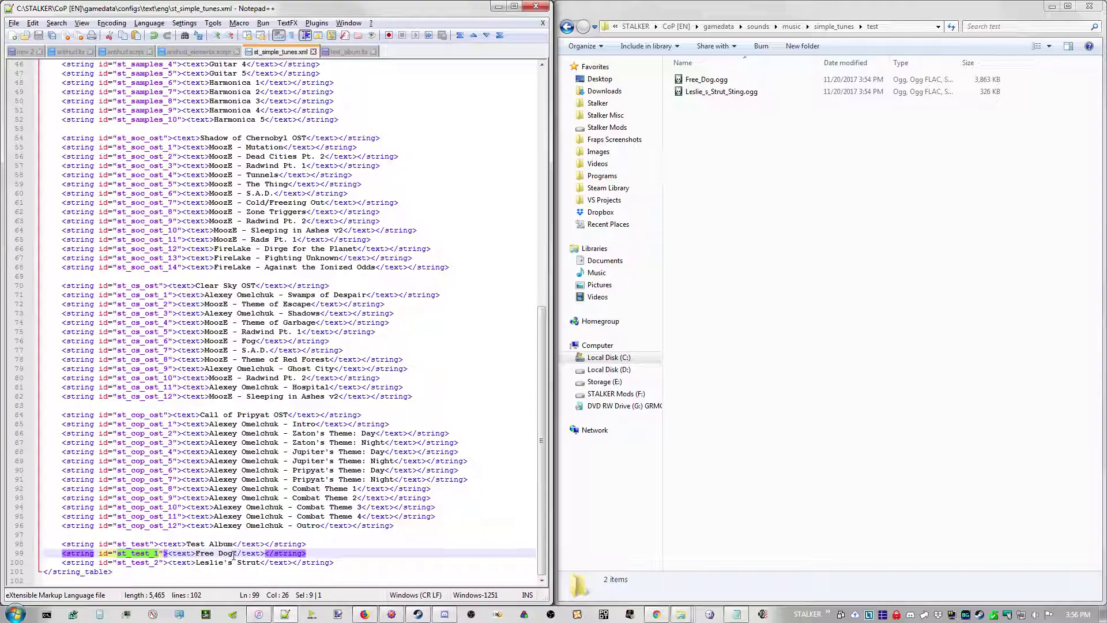
click(348, 51)
key(ctrl+v)
key(Return)
key(Return)
key(Up)
Step: Add the track entry Leslie_s_Strut_Sting = st_test_2, copying the song's file name, and save test_album.ltx
click(720, 94)
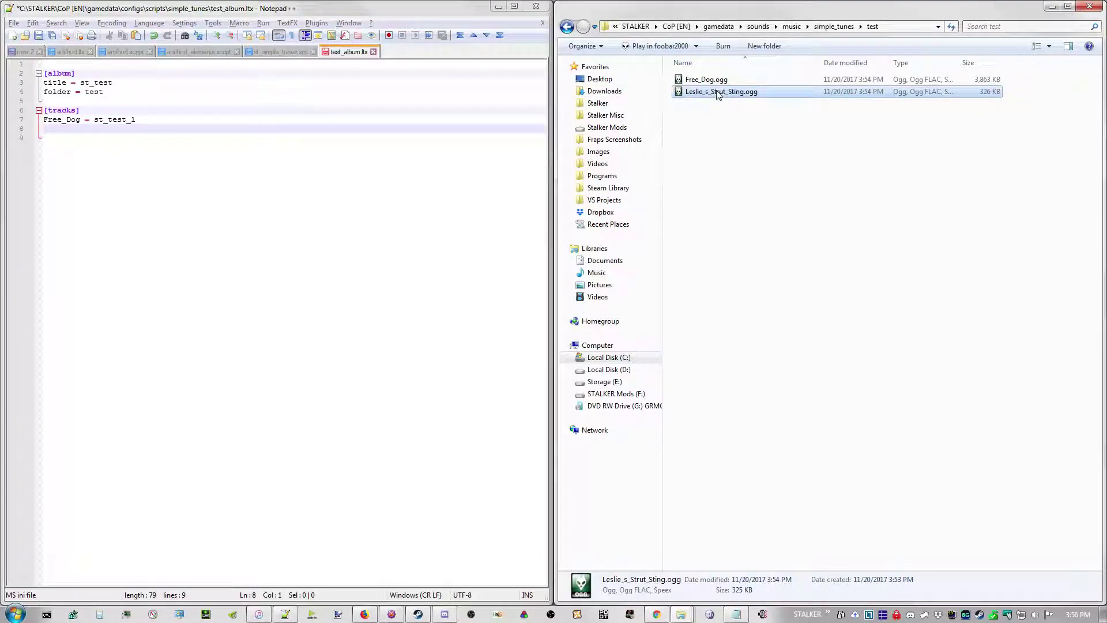
key(F2)
key(ctrl+c)
click(90, 128)
key(ctrl+v)
text(=  st_test)
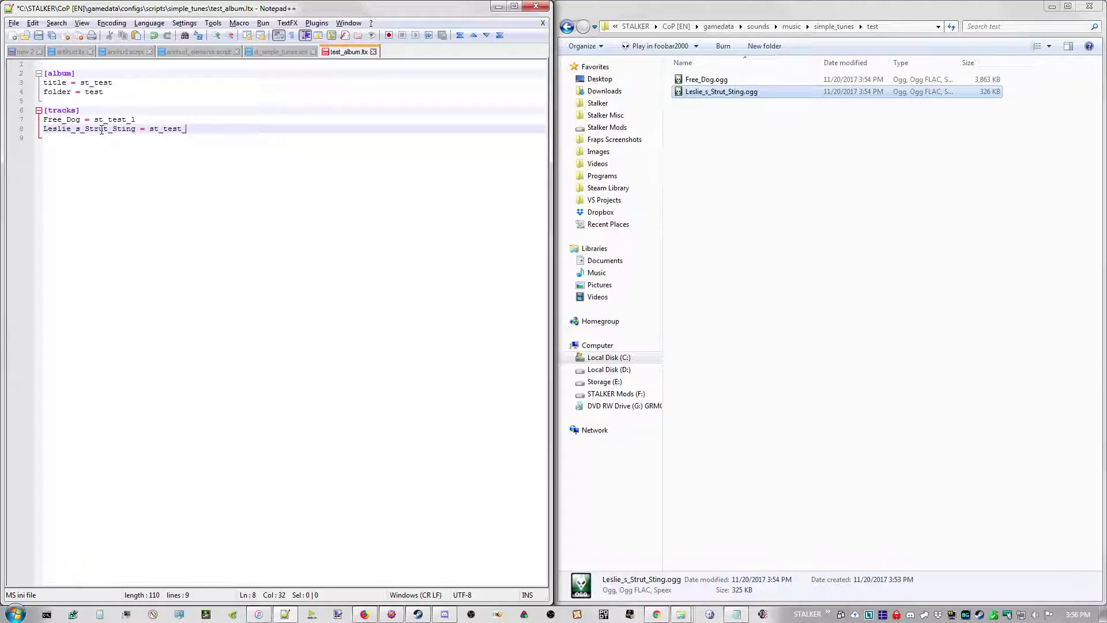
key(ctrl+s)
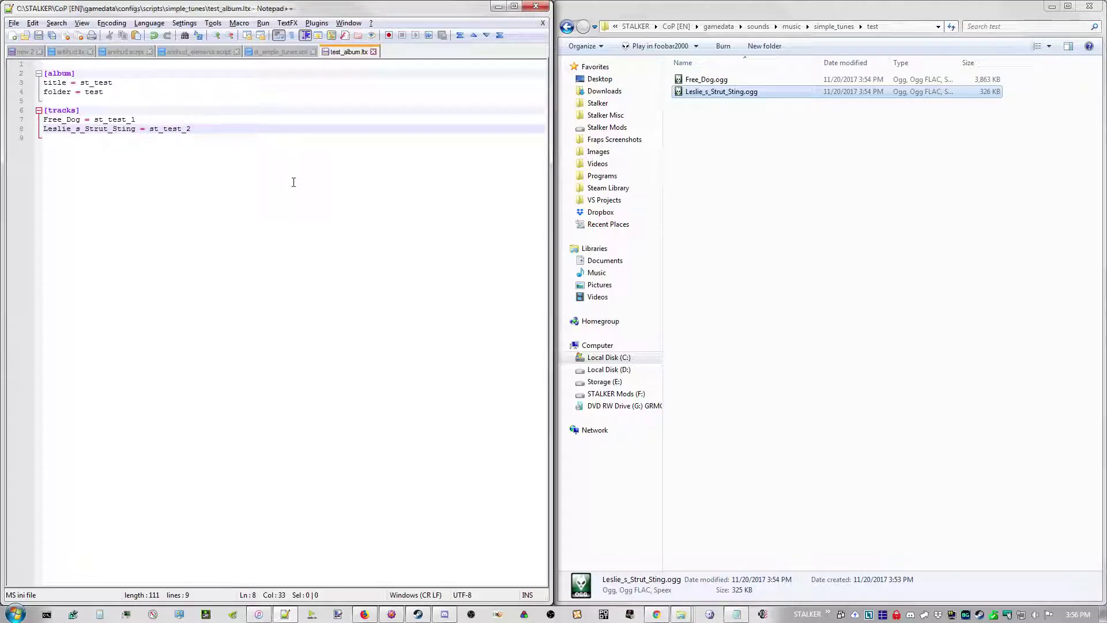
key(Down)
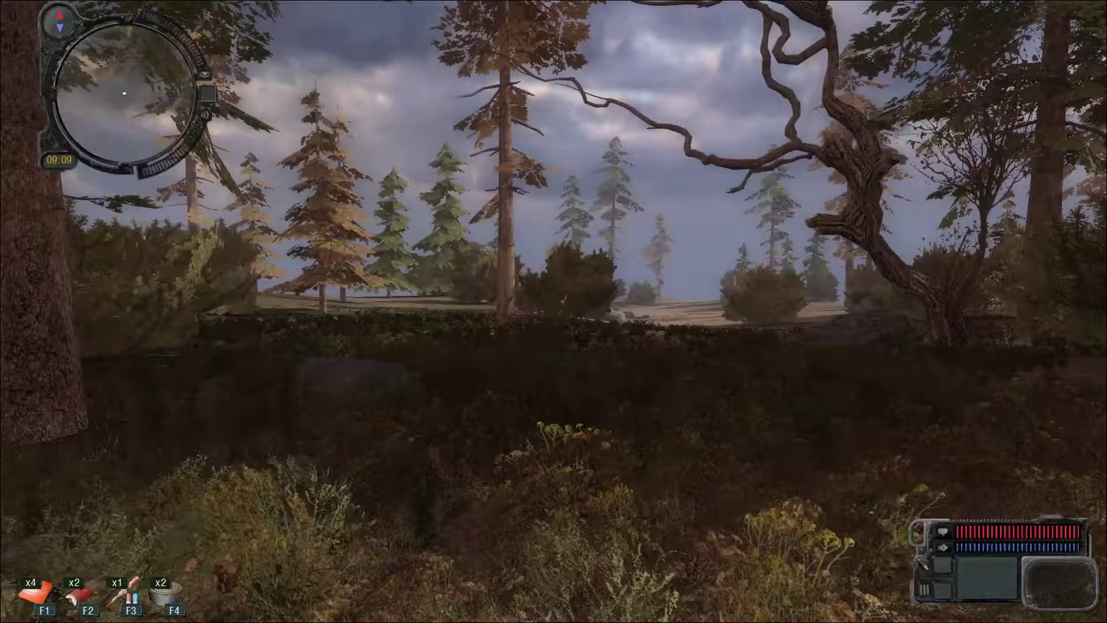
Step: In the game, open the Simple Tunes player from the inventory, test-play Free Dog from Test Album, stop playback and close the player
key(i)
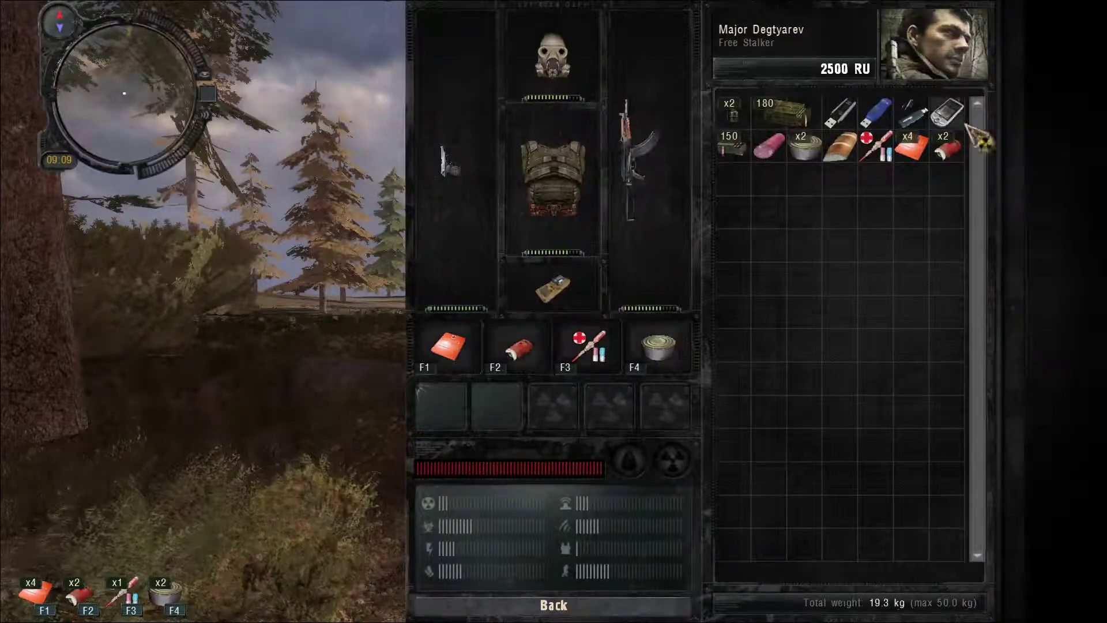
double_click(948, 114)
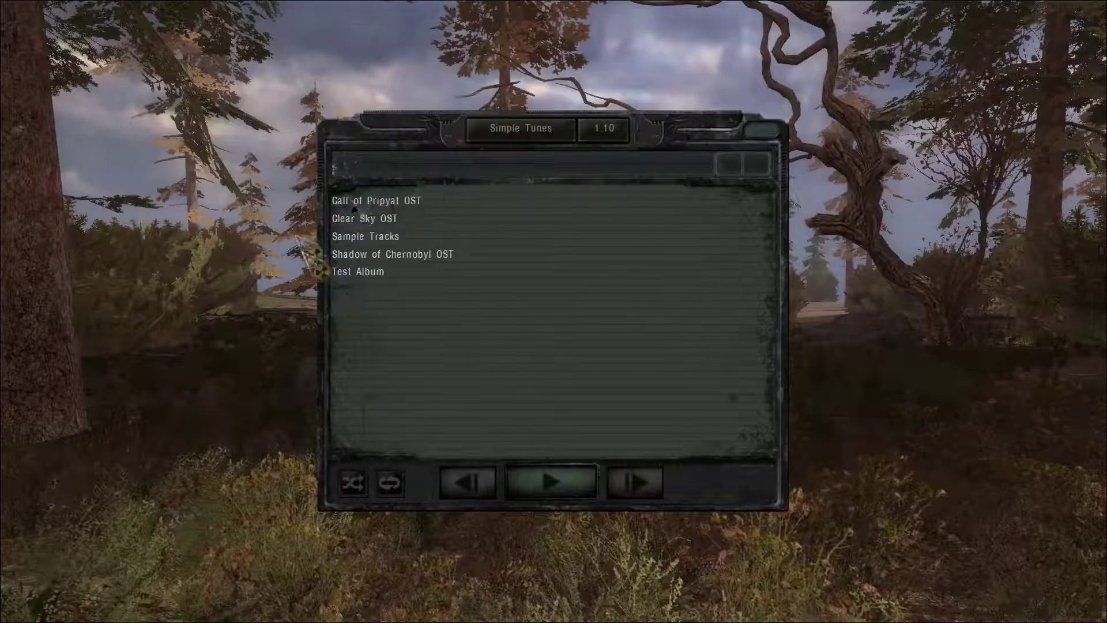
click(353, 272)
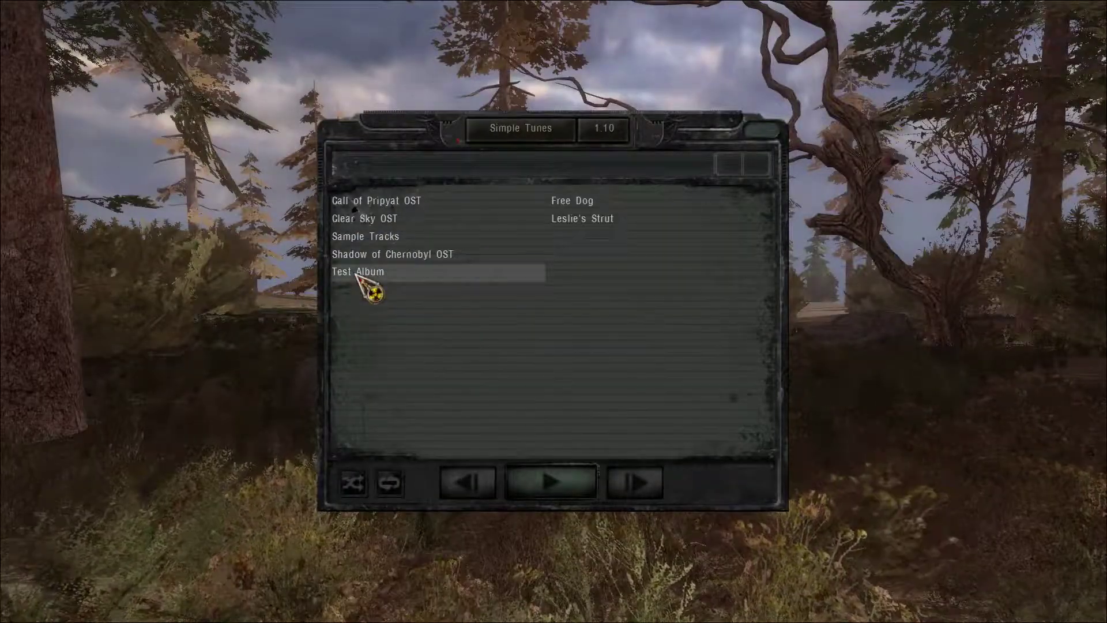
click(579, 201)
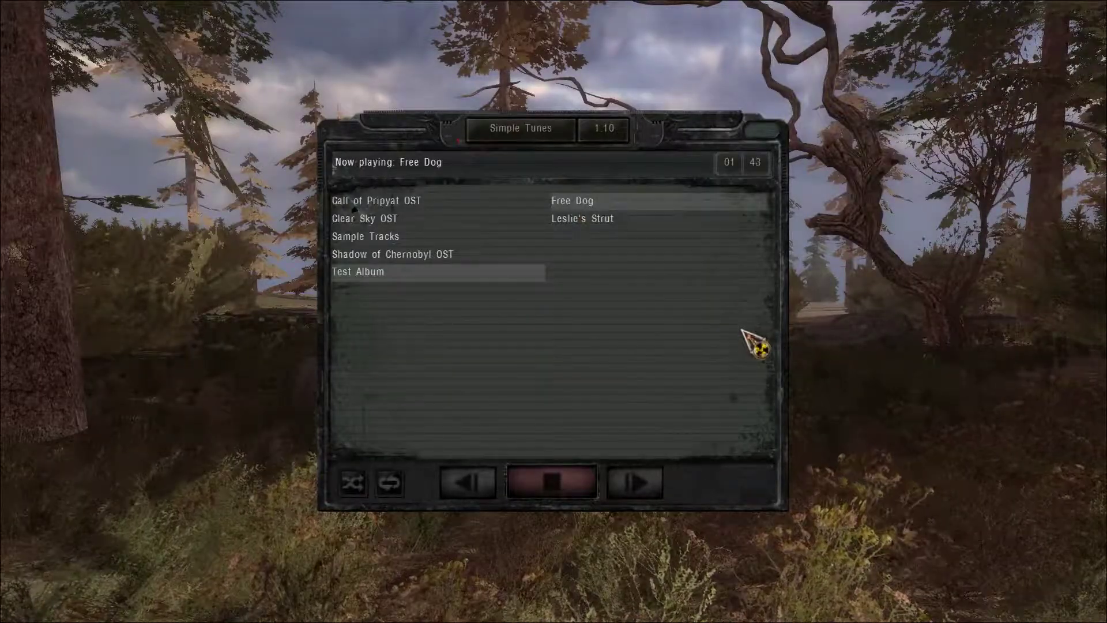
click(638, 484)
click(582, 483)
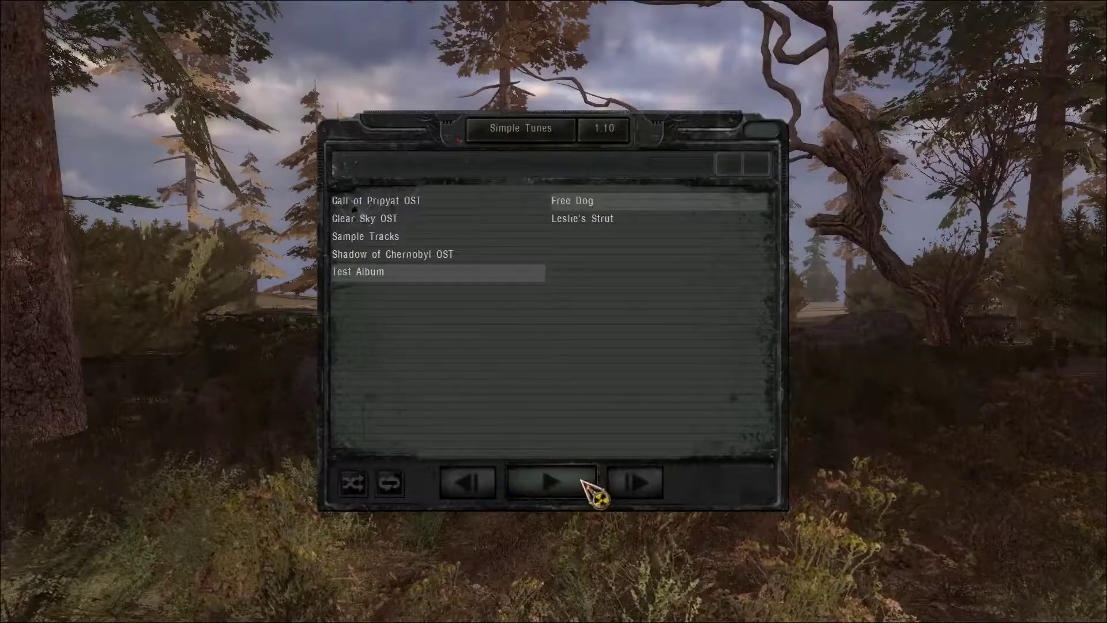
key(Escape)
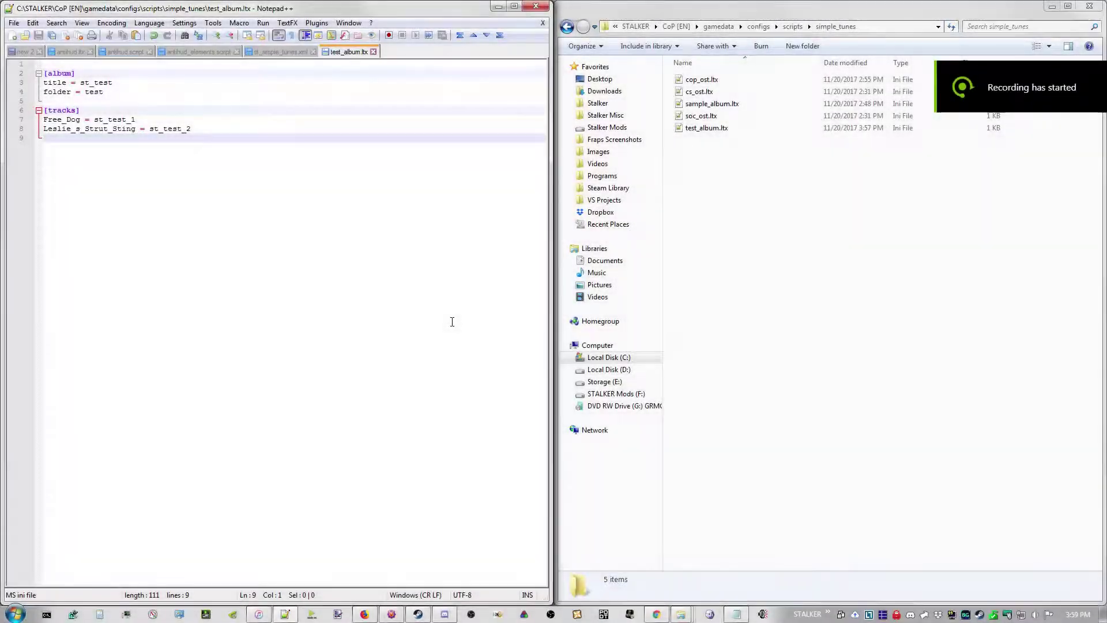
Step: Add the line required_item = kolbasa below the folder setting in test_album.ltx, and change it to an empty required_info setting
click(149, 91)
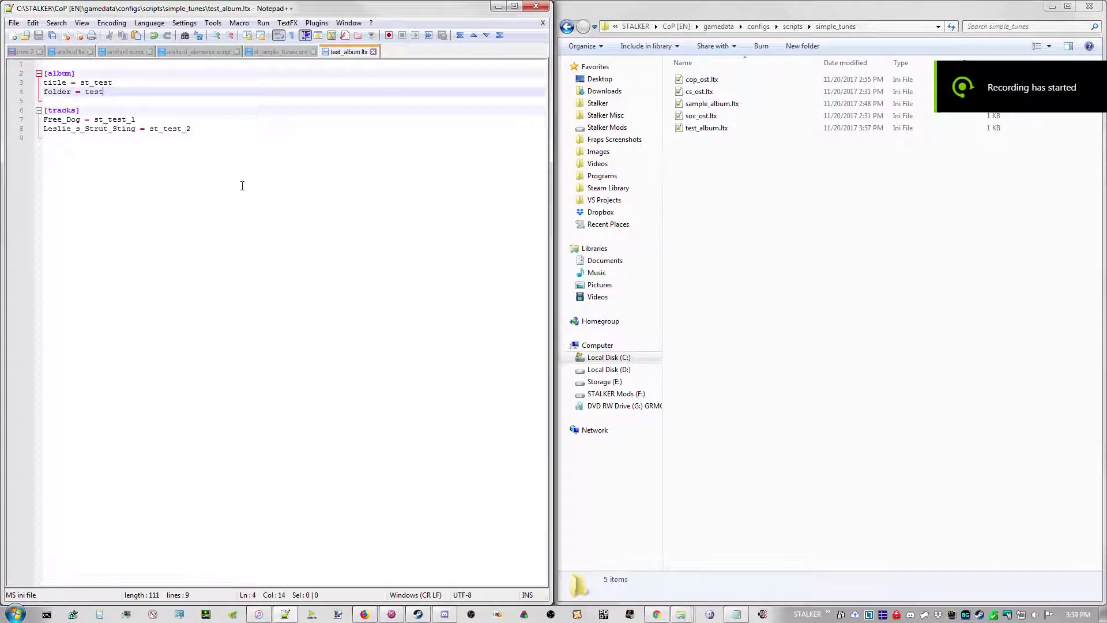
key(Return)
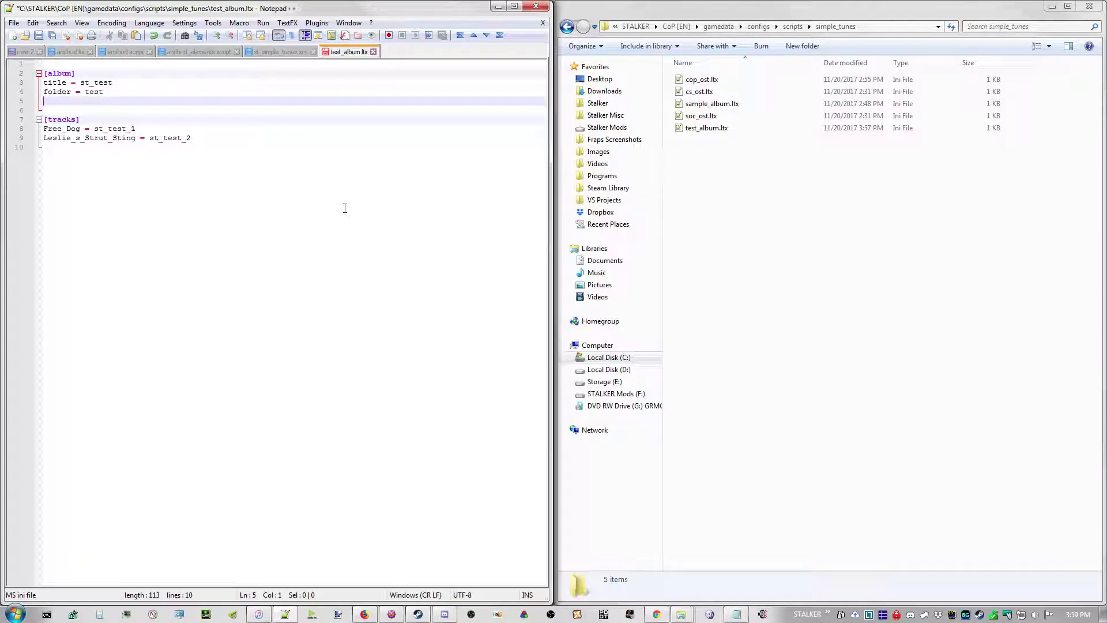
text(uired_item = kolbasa)
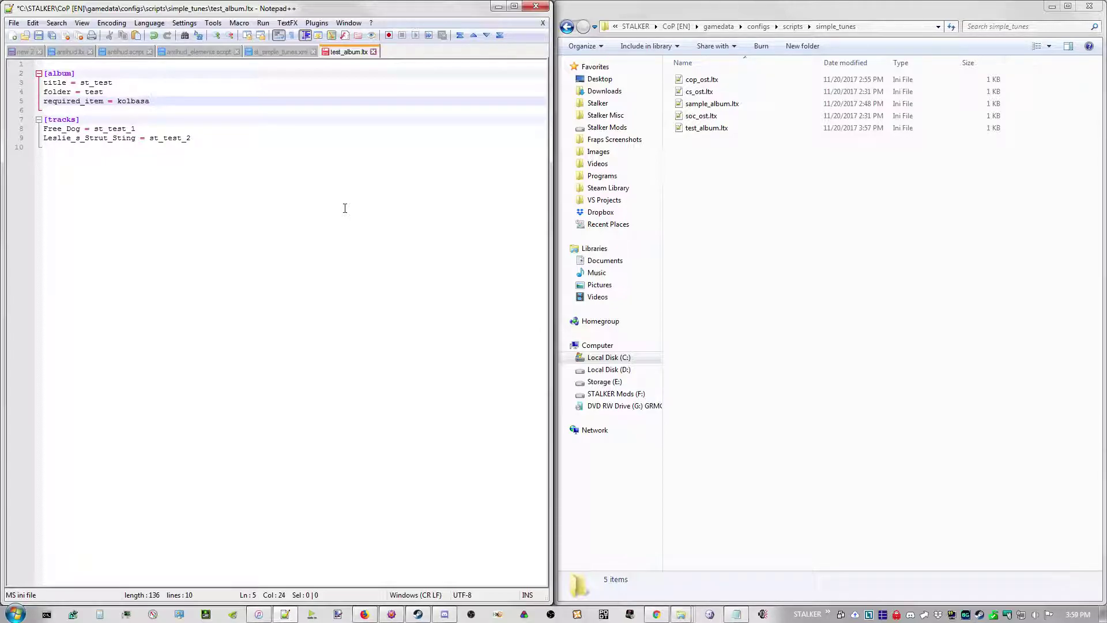
shift+click(84, 102)
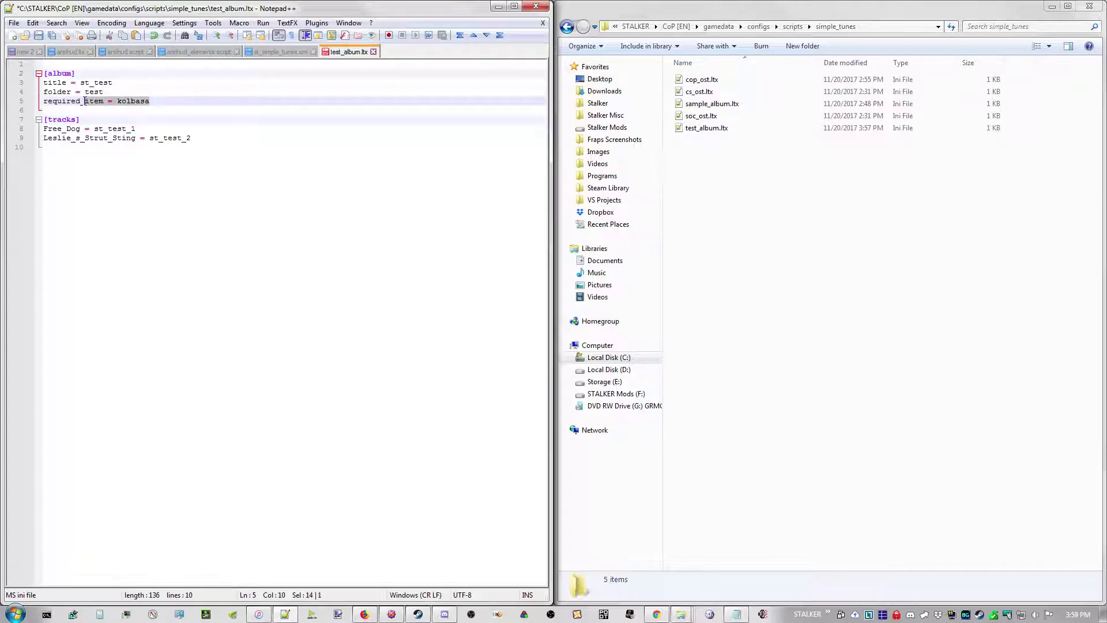
text(info)
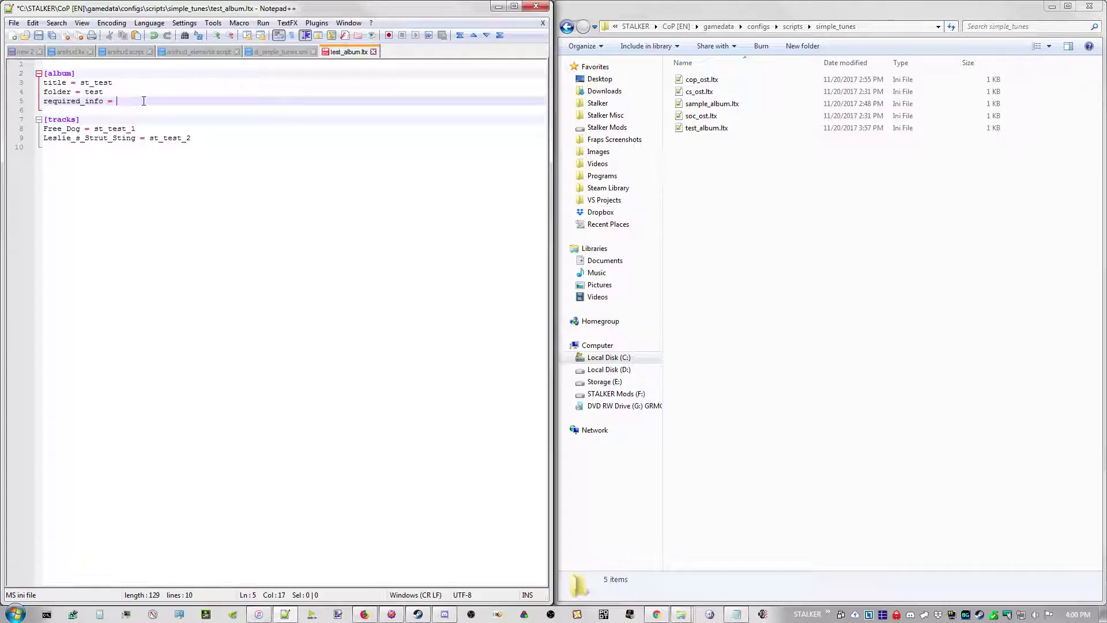
Step: Delete the required_info line from the [album] section and save test_album.ltx
key(shift+Home)
key(BackSpace)
key(BackSpace)
key(ctrl+s)
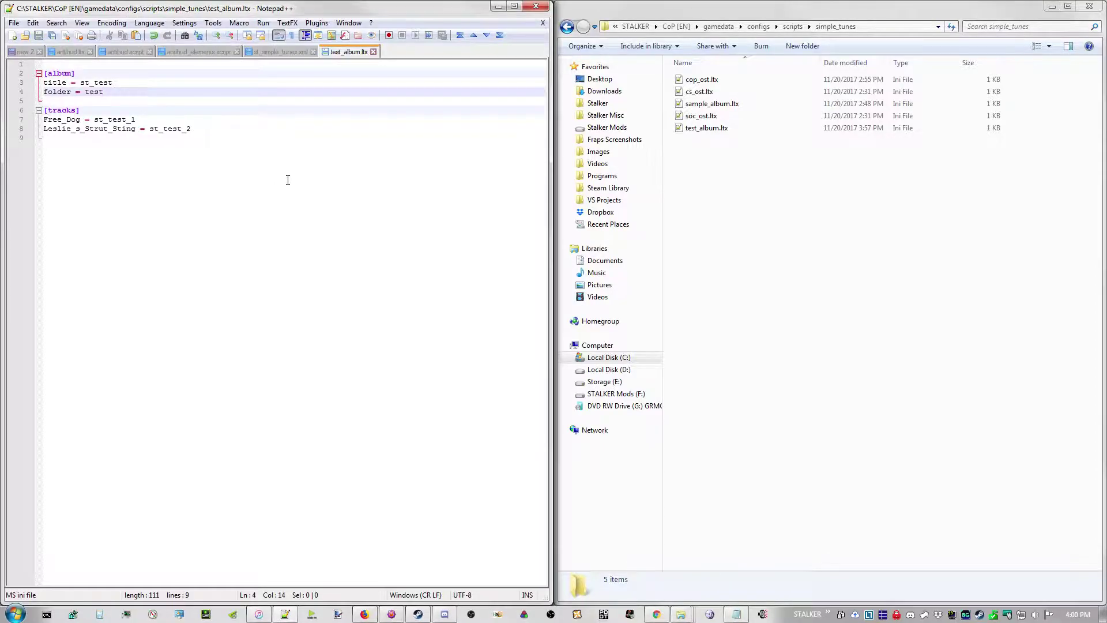